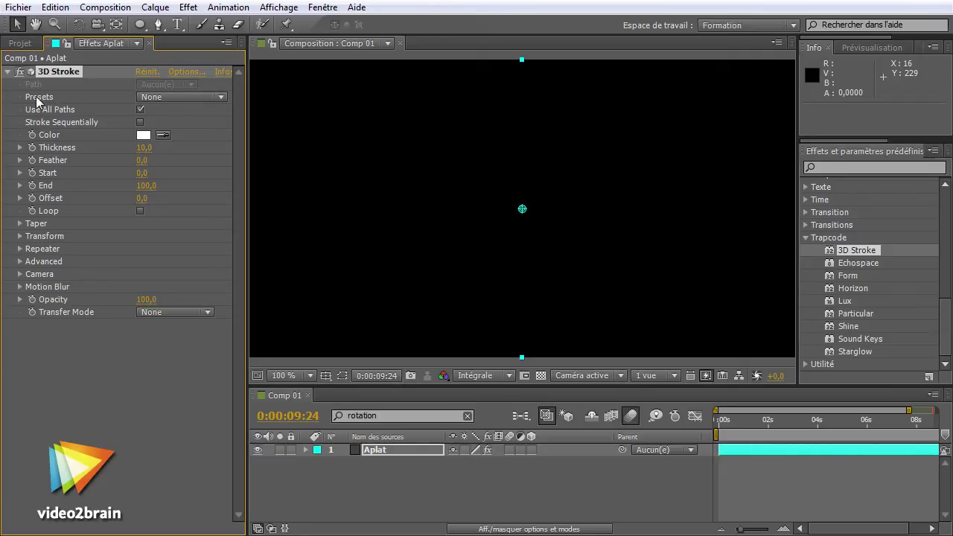
Apply the Grid 7 x7 preset in 3D Stroke and thin the Thickness to 2,7.
click(154, 97)
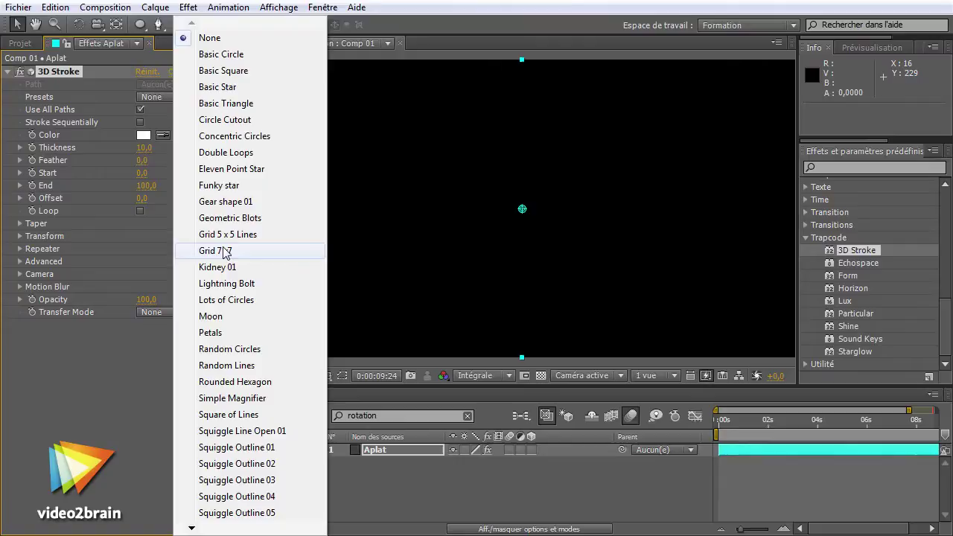
click(216, 251)
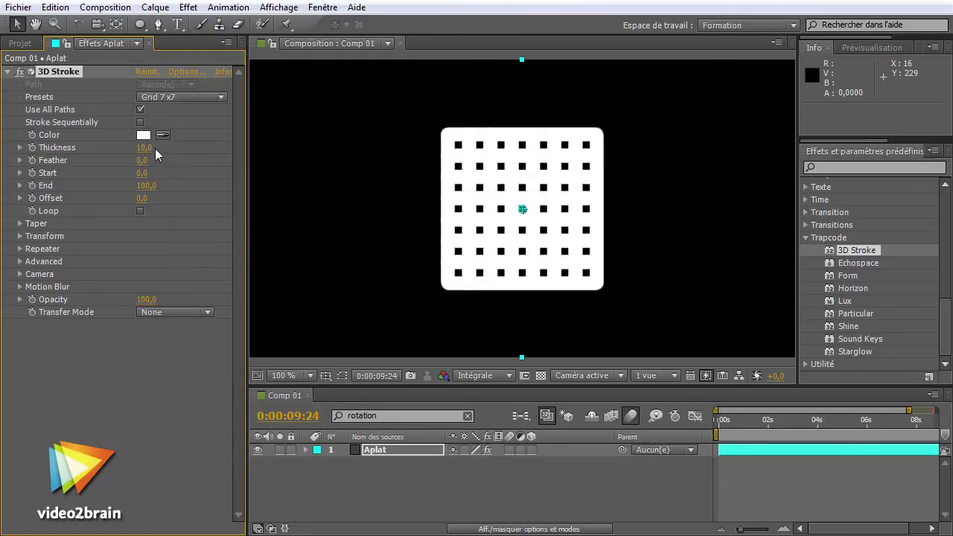
drag(142, 154, 106, 151)
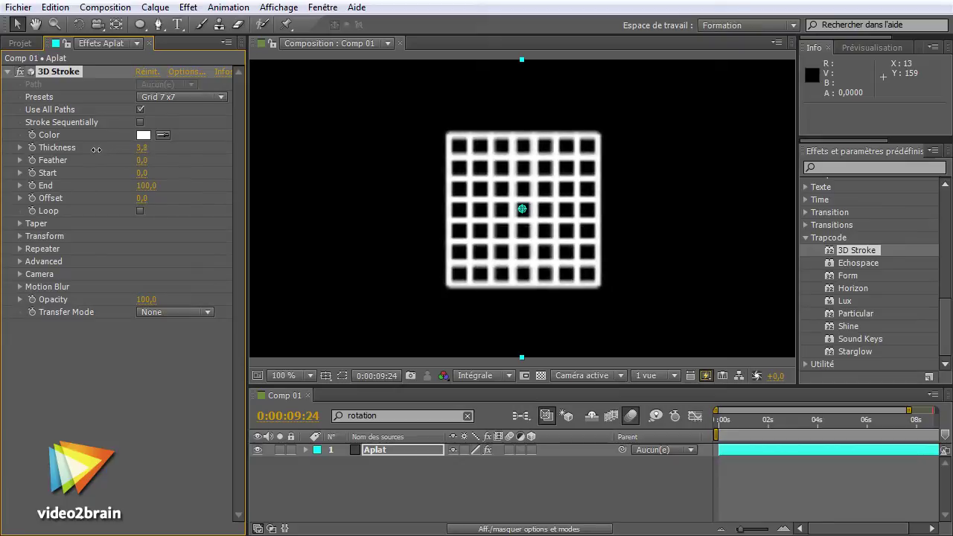
drag(106, 151, 90, 151)
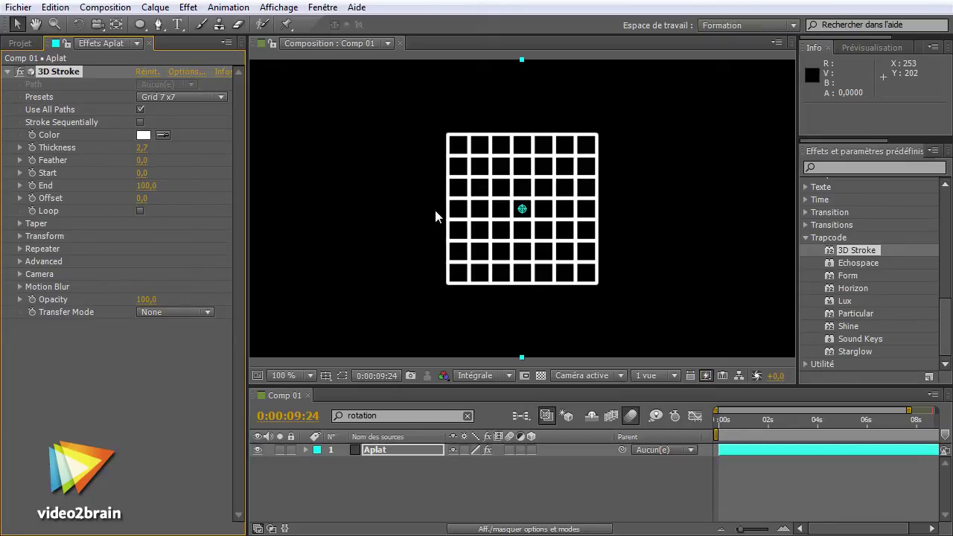
click(19, 236)
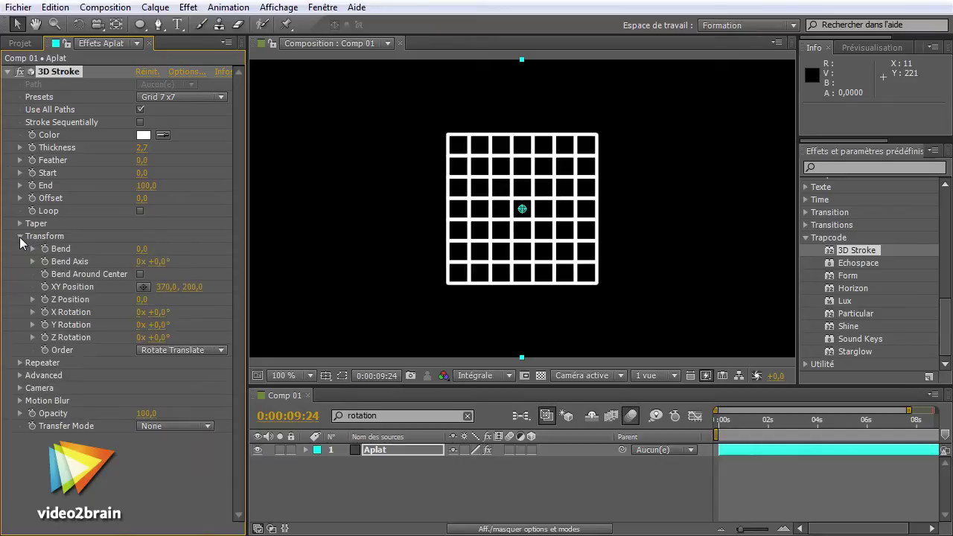
drag(141, 248, 389, 244)
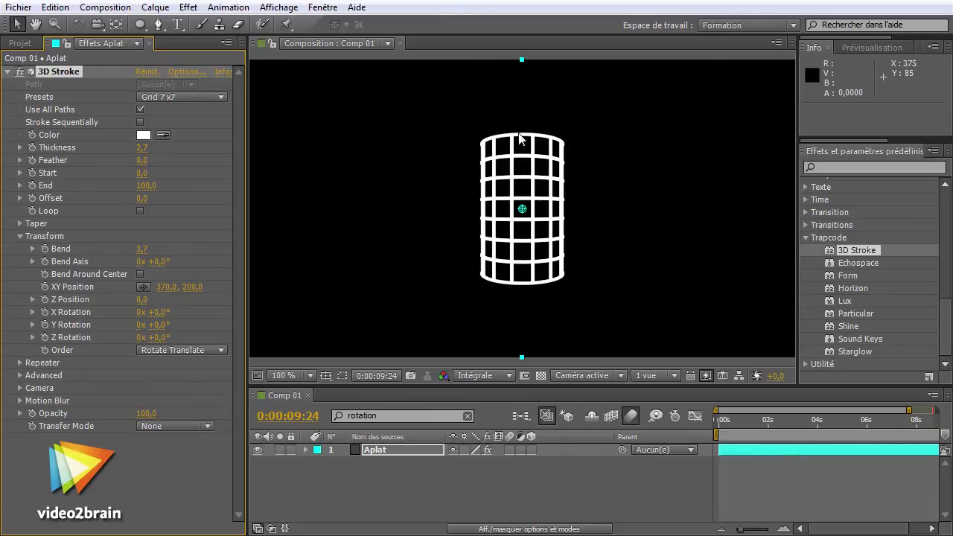
drag(160, 262, 223, 258)
drag(142, 249, 211, 265)
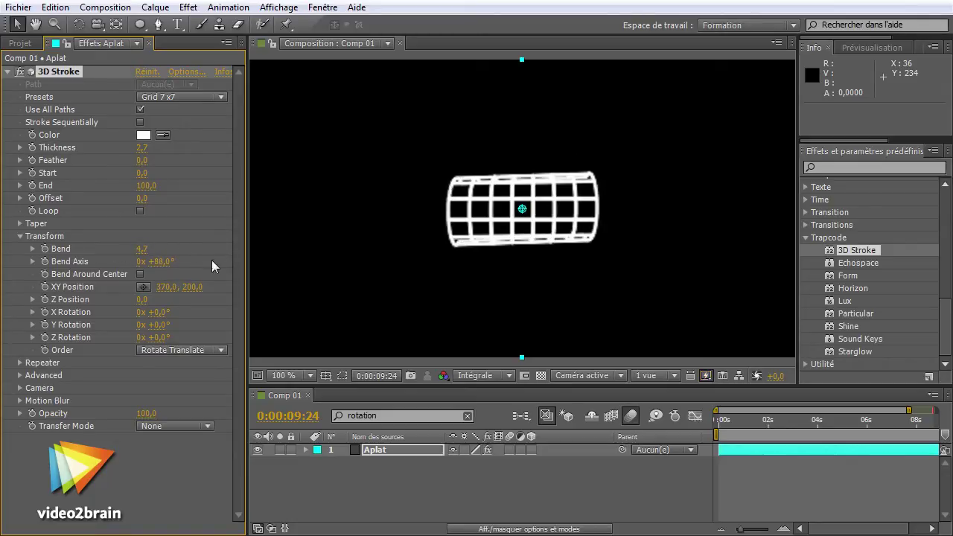
click(159, 262)
text(+90)
key(Return)
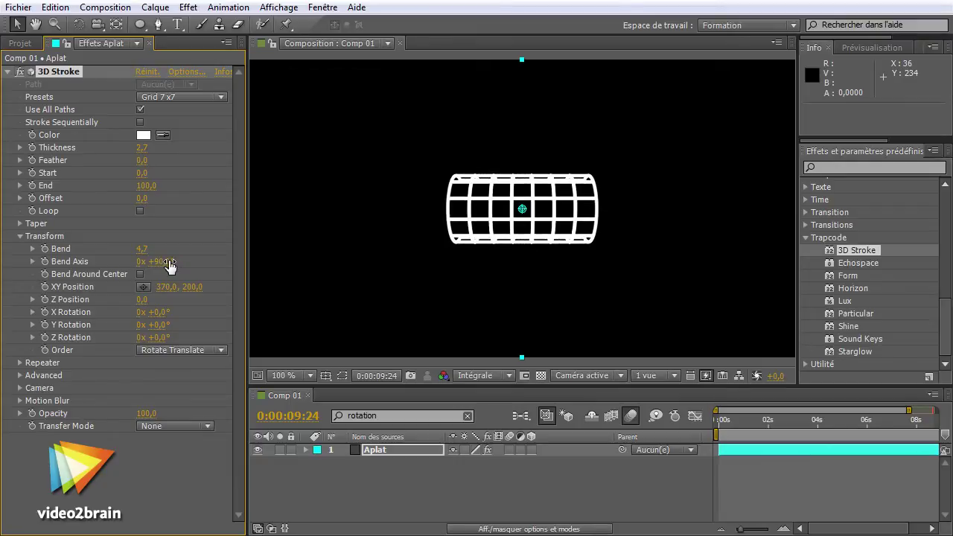
drag(153, 251, 138, 251)
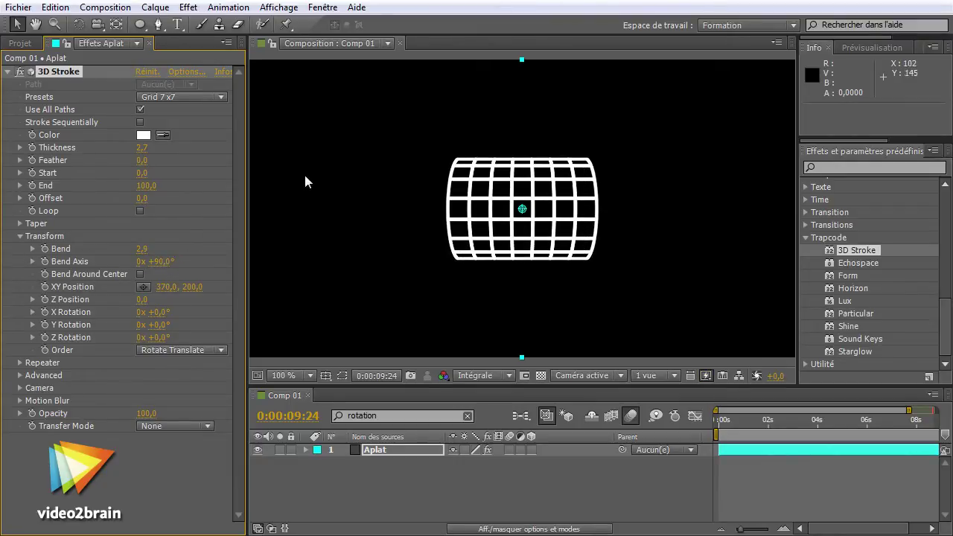
mouse_move(144, 253)
mouse_down()
mouse_move(259, 264)
mouse_move(64, 265)
mouse_up()
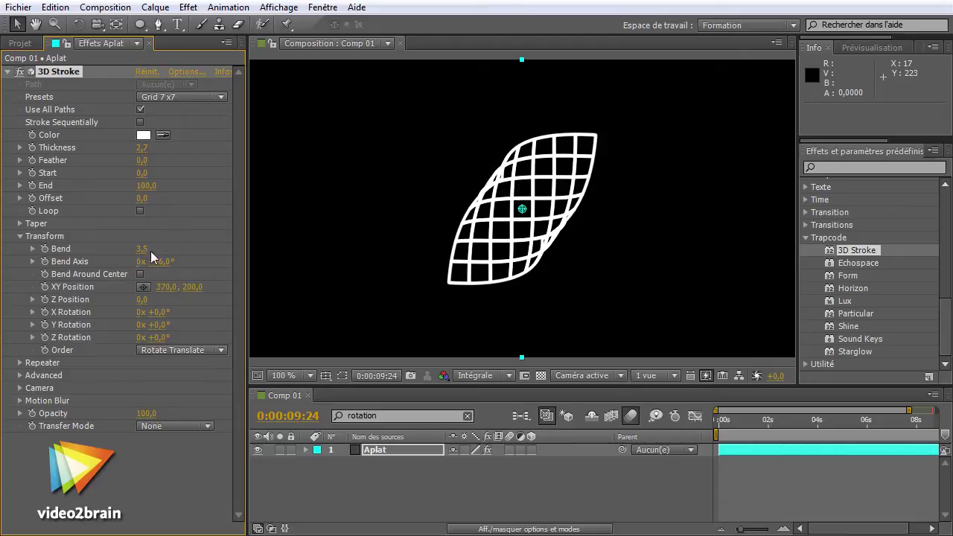
click(141, 249)
text(0)
key(Return)
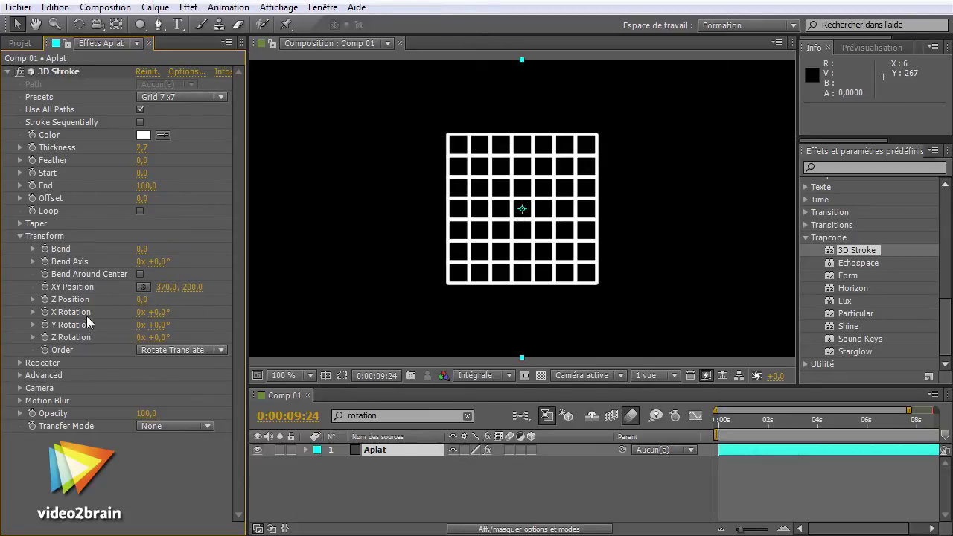
Set the 3D Stroke X Rotation to 90° so the grid is seen edge-on.
drag(158, 312, 182, 322)
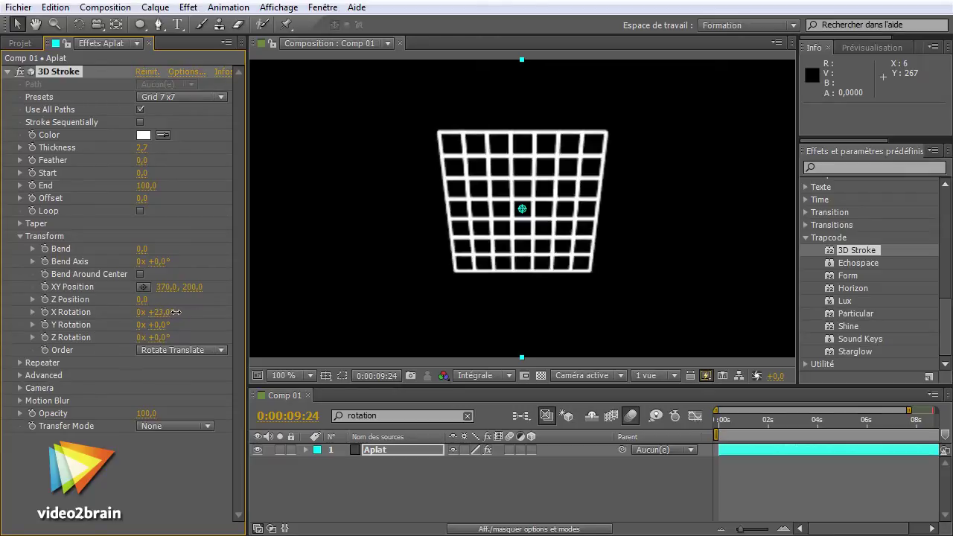
click(159, 312)
text(90)
key(Return)
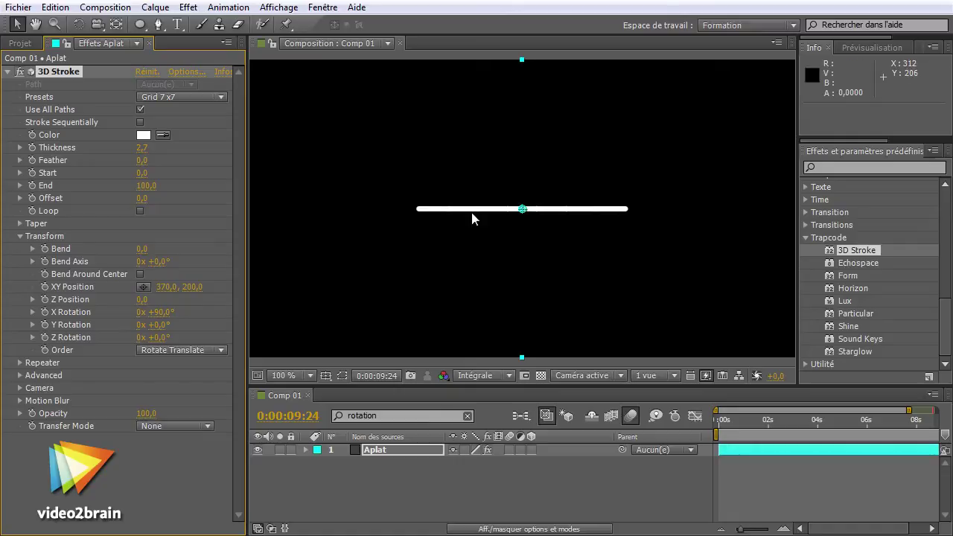
Bend the grid around its centre into an open ring, with Bend about 4,9.
drag(142, 252, 491, 243)
click(140, 274)
mouse_move(142, 248)
mouse_down()
mouse_move(34, 250)
mouse_move(344, 277)
mouse_move(311, 281)
mouse_up()
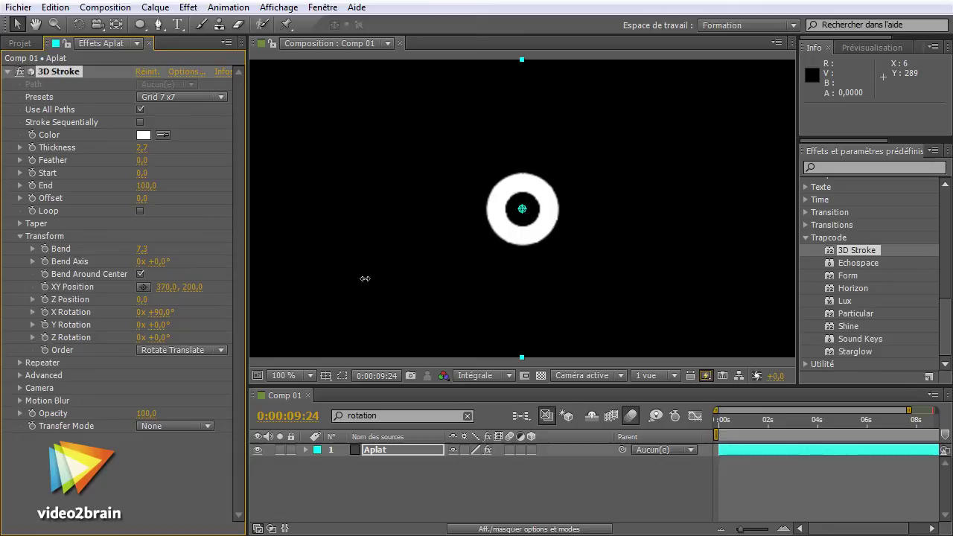
drag(143, 285, 172, 273)
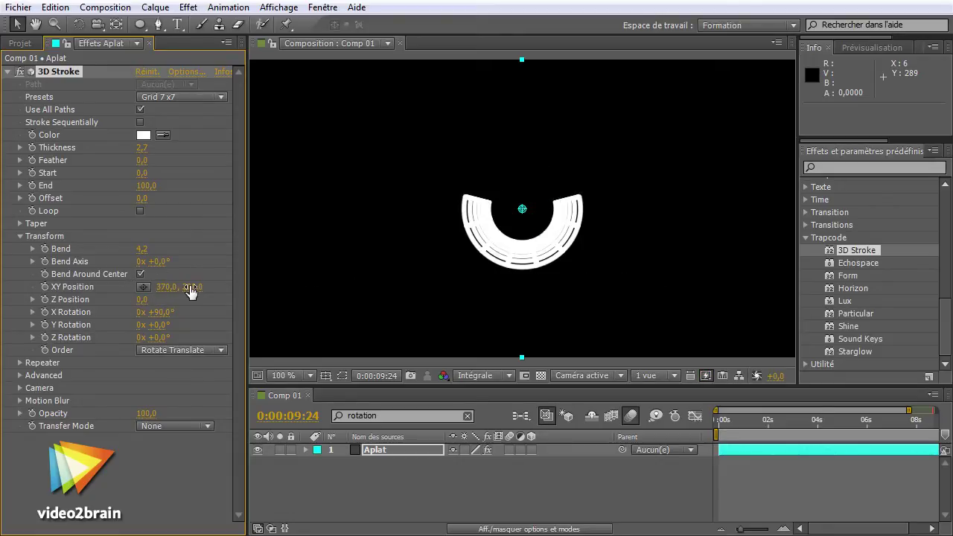
click(141, 273)
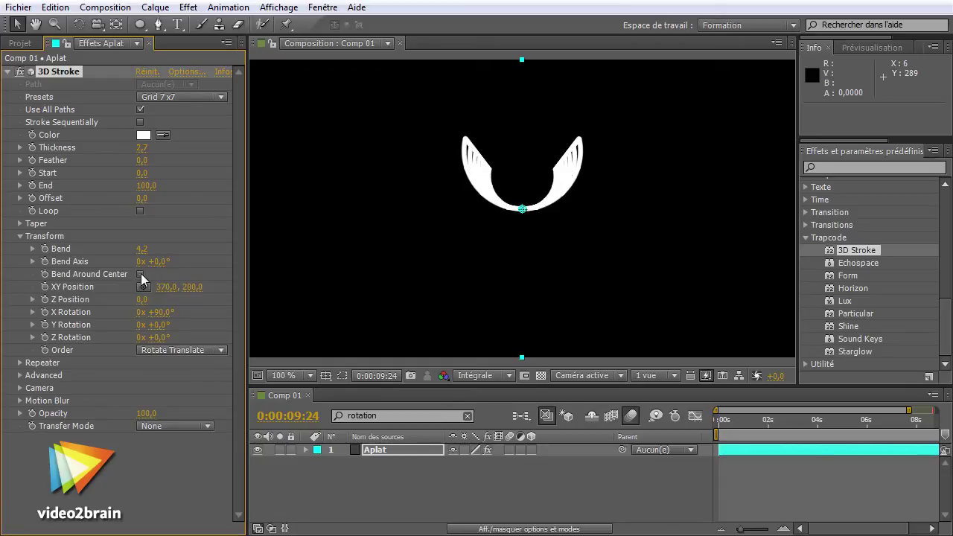
mouse_move(143, 257)
mouse_down()
mouse_move(4, 262)
mouse_move(152, 283)
mouse_move(217, 269)
mouse_up()
Reset Bend, the other bend setting and X Rotation to their defaults.
right_click(73, 250)
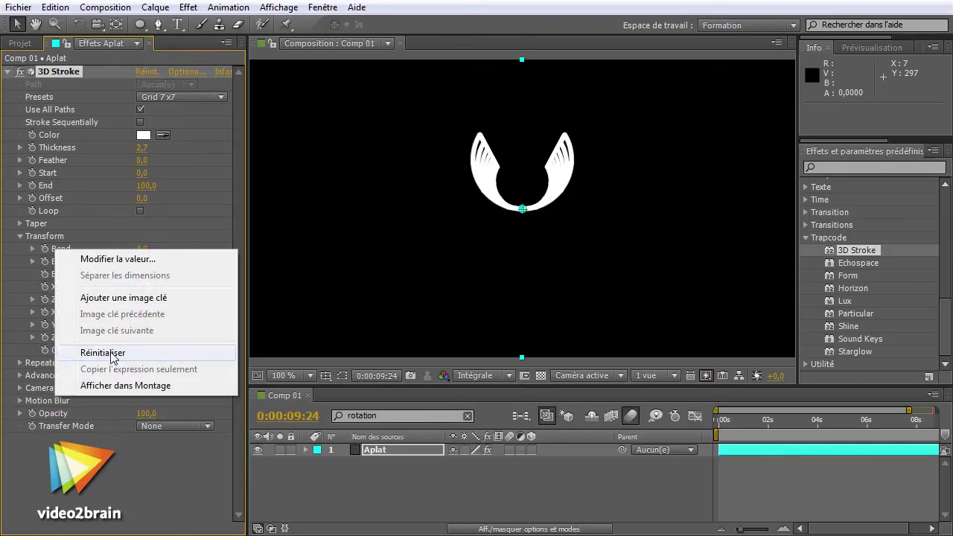
click(112, 353)
right_click(75, 260)
click(123, 362)
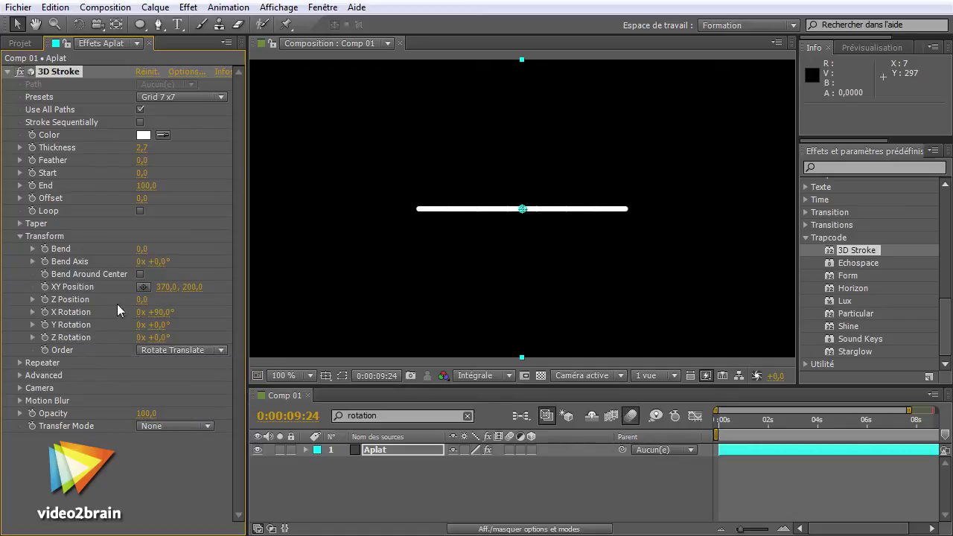
right_click(66, 317)
click(149, 417)
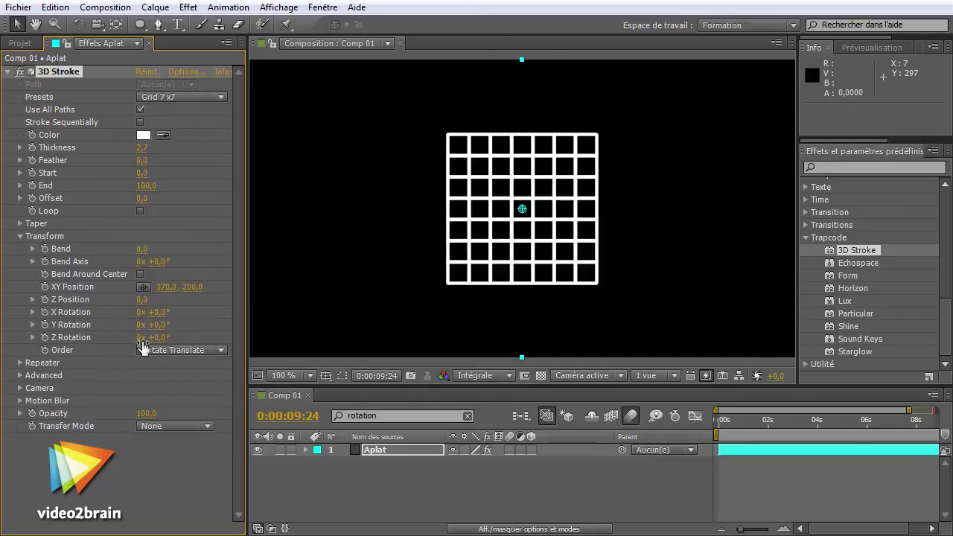
Experiment with moving the grid via XY Position and pushing it back with Z Position.
drag(165, 290, 222, 287)
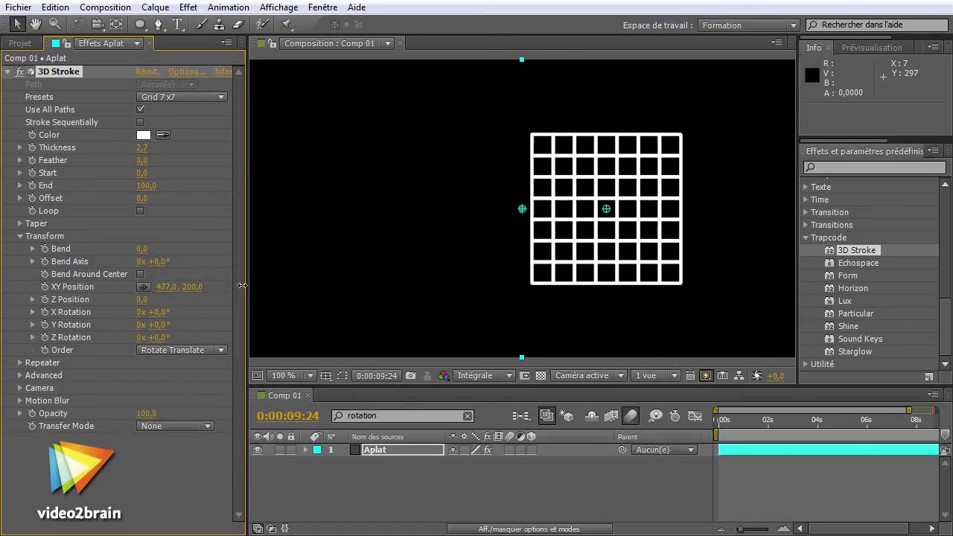
mouse_move(559, 247)
mouse_down()
mouse_move(376, 166)
mouse_move(392, 197)
mouse_up()
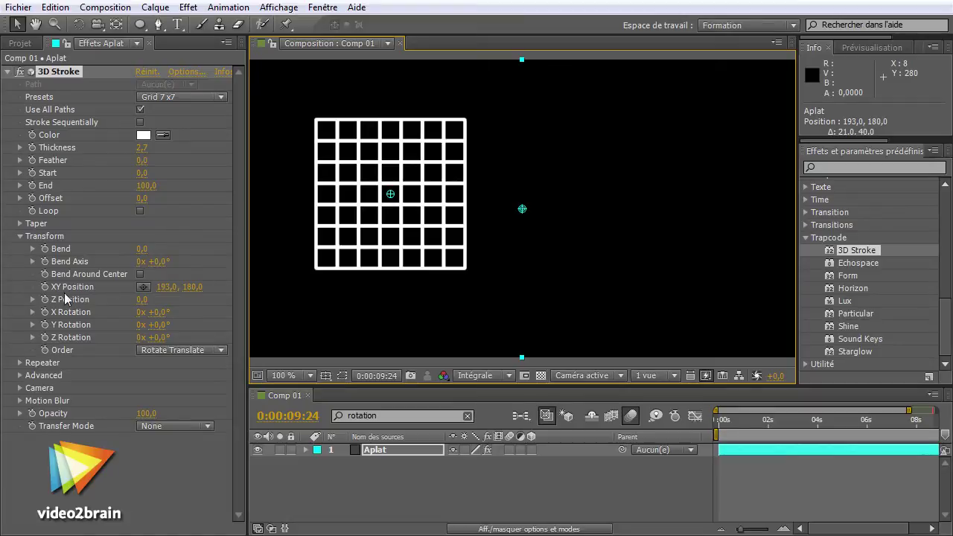
click(143, 287)
click(373, 250)
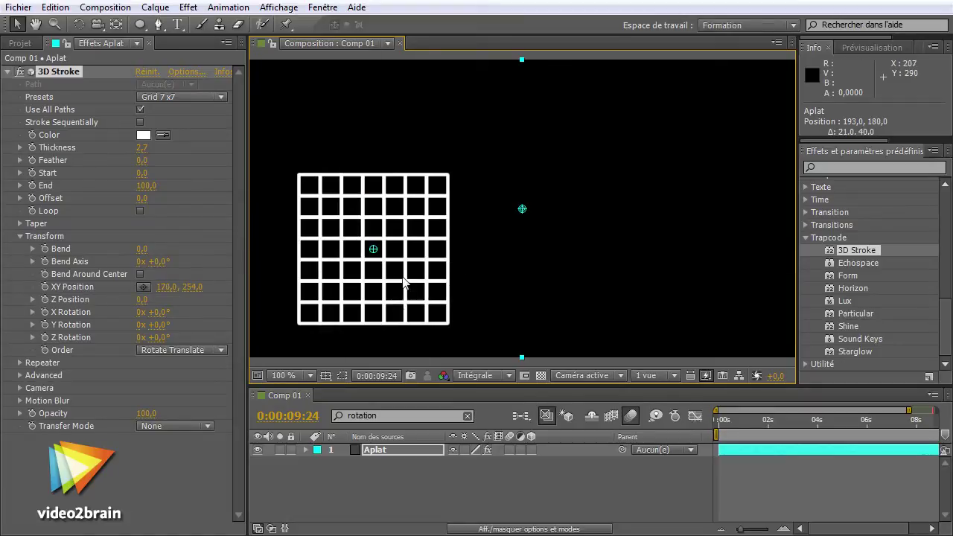
drag(374, 250, 387, 180)
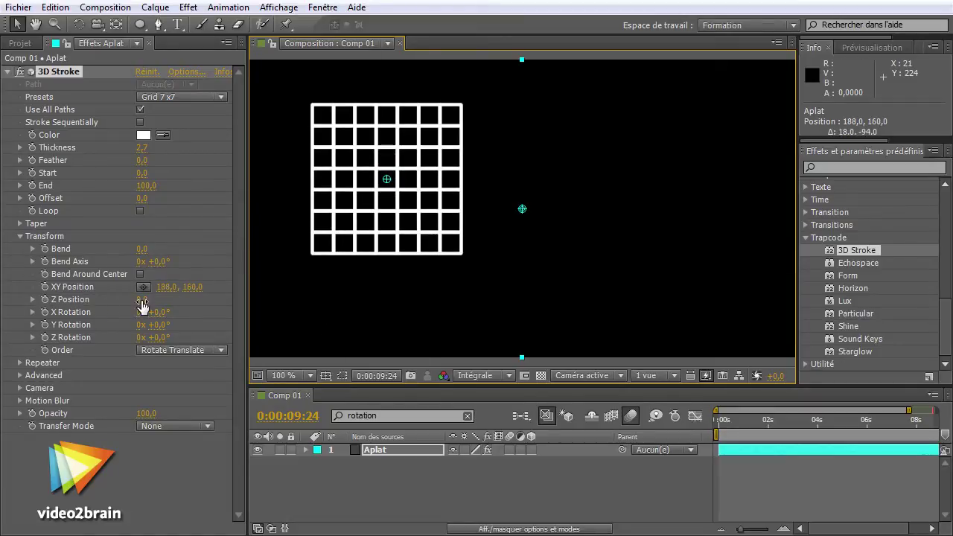
mouse_move(140, 299)
mouse_down()
mouse_move(135, 308)
mouse_move(170, 303)
mouse_up()
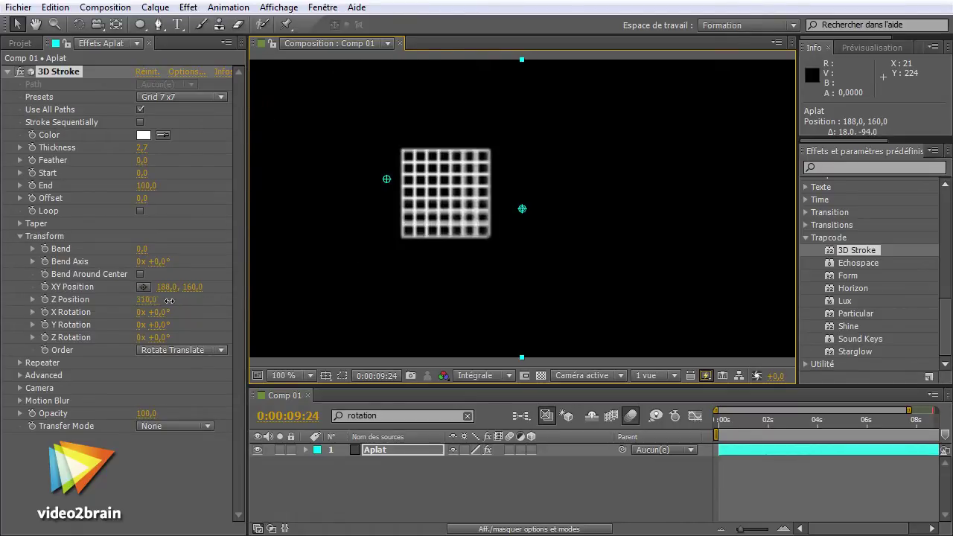
Reset Z Position and XY Position so the full-size grid is centred.
right_click(66, 298)
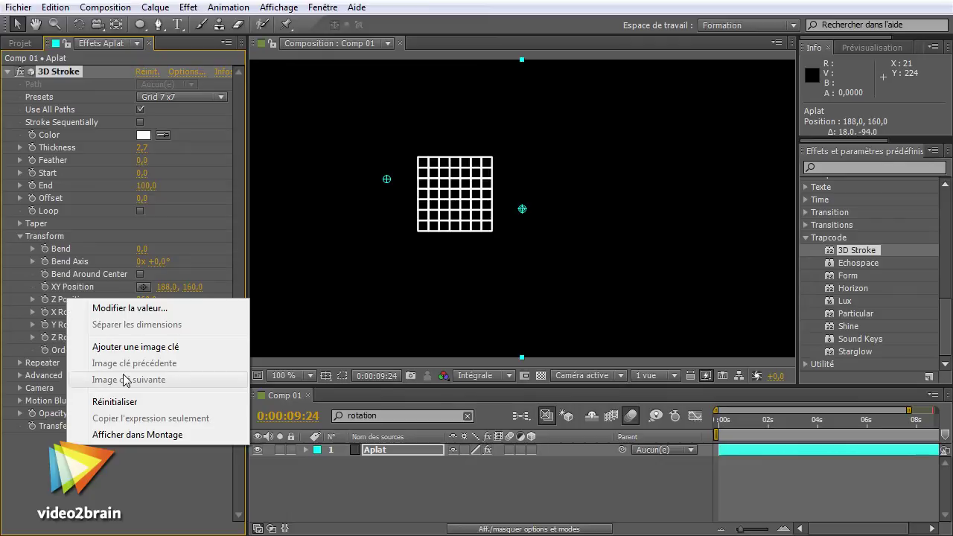
click(122, 401)
right_click(90, 288)
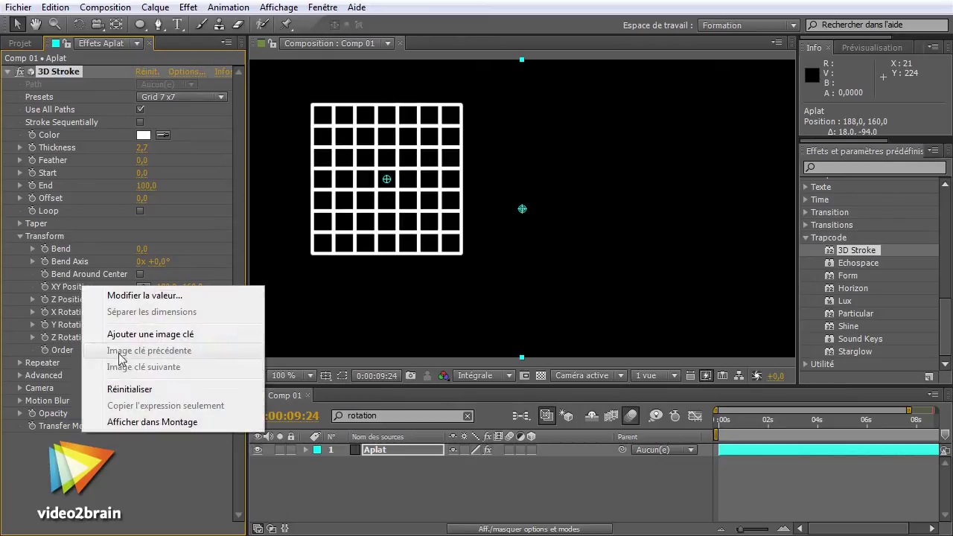
click(126, 388)
Try tilting the grid on X and spinning it on Z, undoing both.
drag(161, 320, 196, 311)
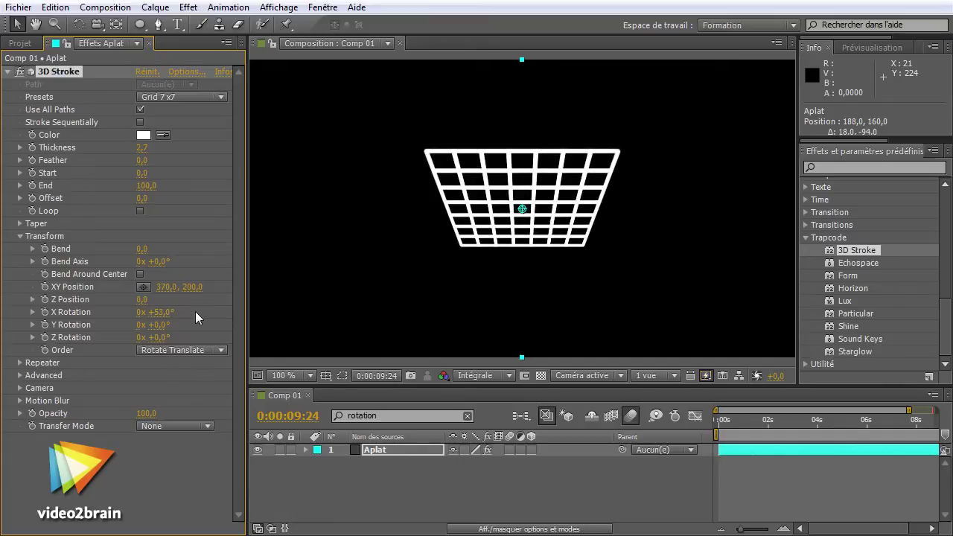
key(ctrl+z)
mouse_move(160, 324)
mouse_down()
mouse_move(173, 345)
mouse_move(188, 337)
mouse_move(170, 313)
mouse_move(169, 338)
mouse_move(204, 308)
mouse_up()
key(ctrl+z)
Reset X, Y and Z Rotation to 0° with Réinitialiser.
right_click(72, 310)
click(123, 413)
right_click(79, 324)
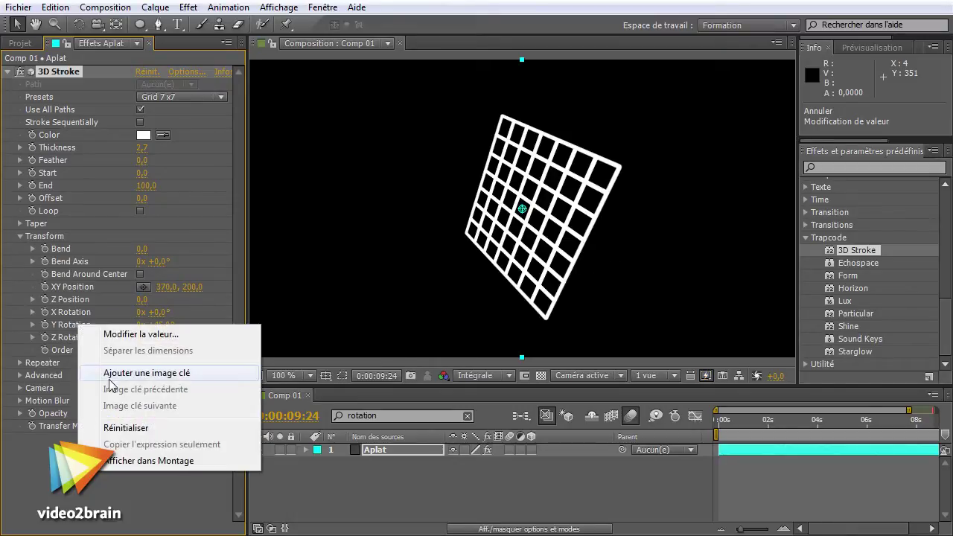
click(123, 428)
right_click(74, 325)
click(133, 430)
right_click(85, 337)
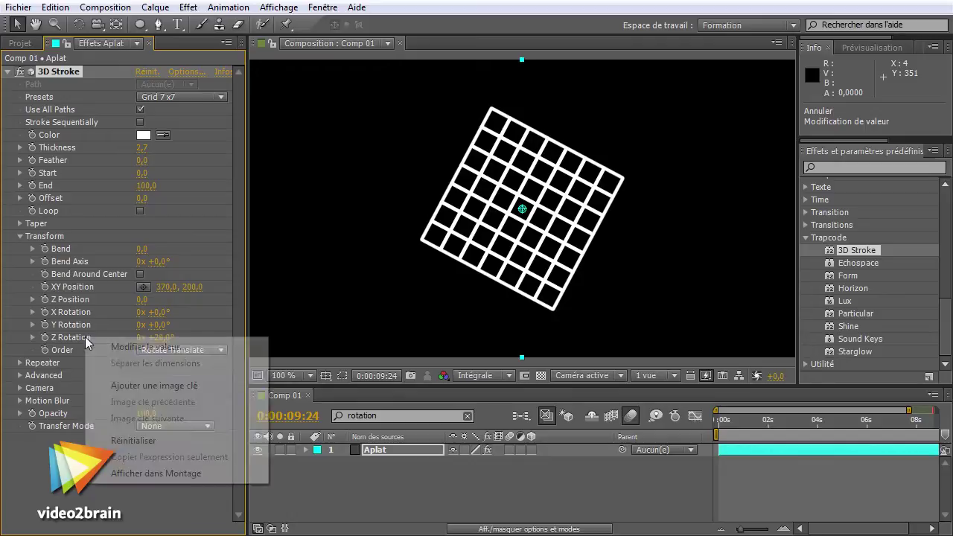
click(146, 445)
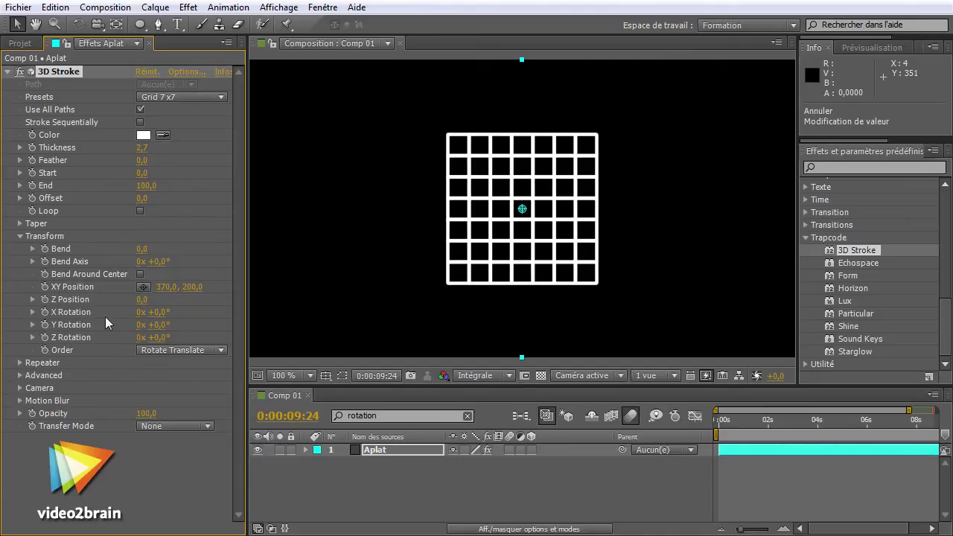
Slide the grid to X position 472, turn it on Y, and set Order to Translate Rotate.
drag(165, 287, 246, 294)
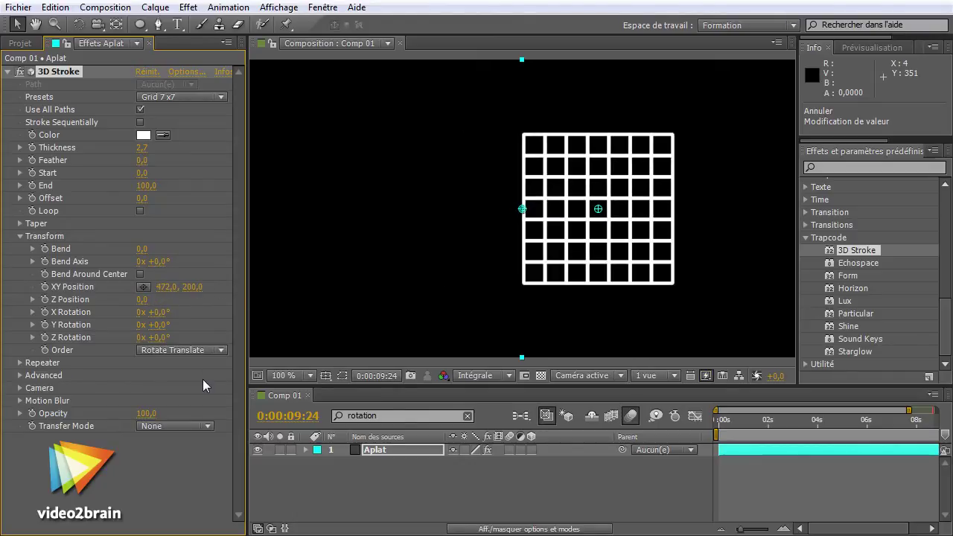
drag(157, 325, 208, 332)
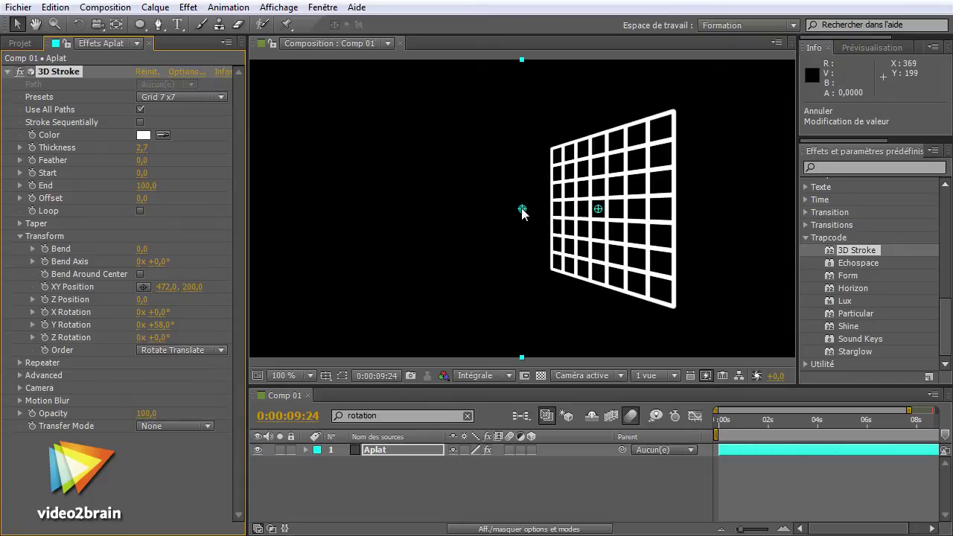
click(169, 350)
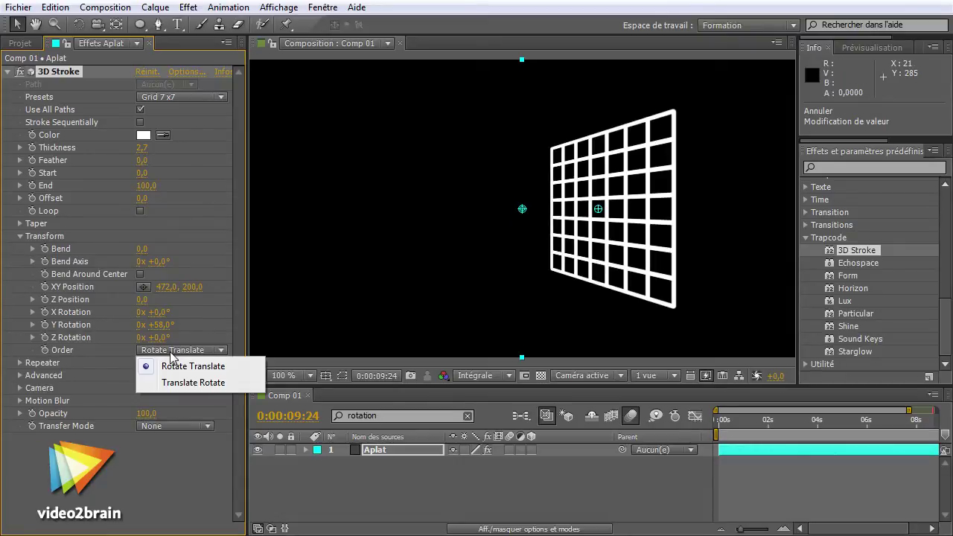
click(206, 383)
Adjust the grid's Y rotation between 53° and 44° while shifting its position.
drag(165, 324, 169, 327)
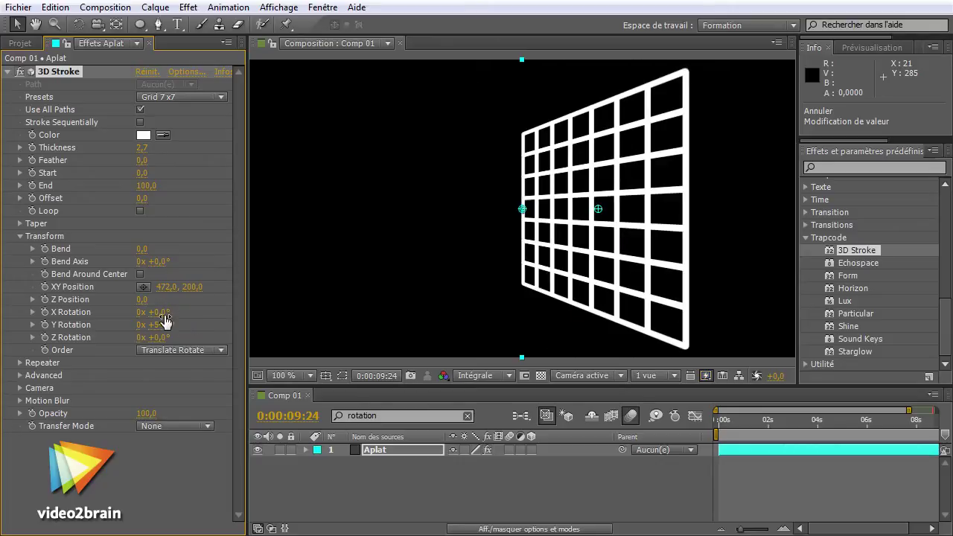
mouse_move(162, 286)
mouse_down()
mouse_move(204, 287)
mouse_move(203, 314)
mouse_up()
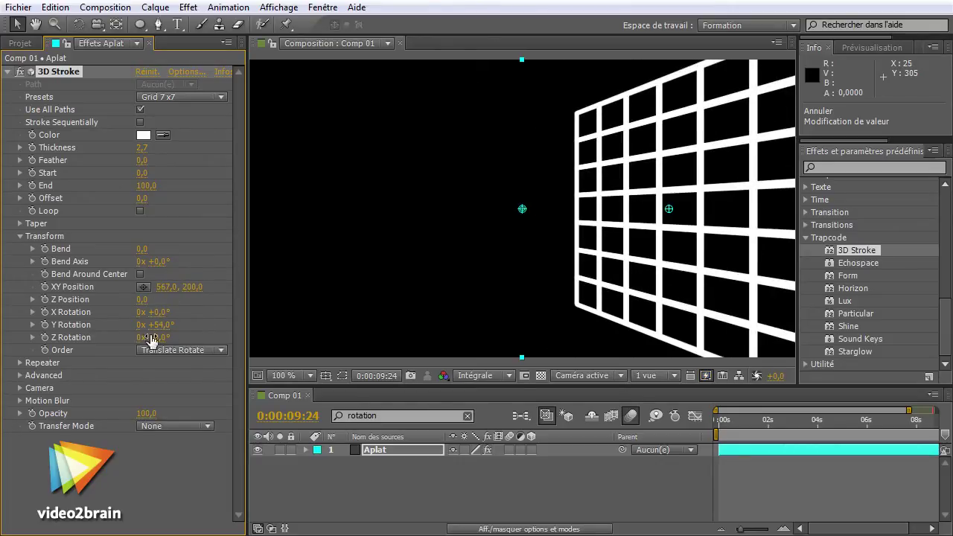
drag(157, 287, 168, 286)
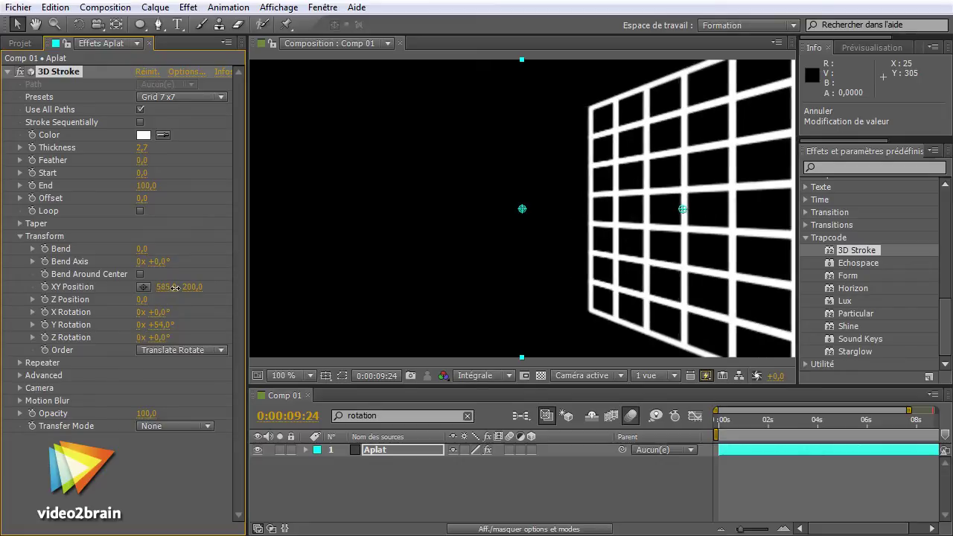
drag(161, 331, 168, 329)
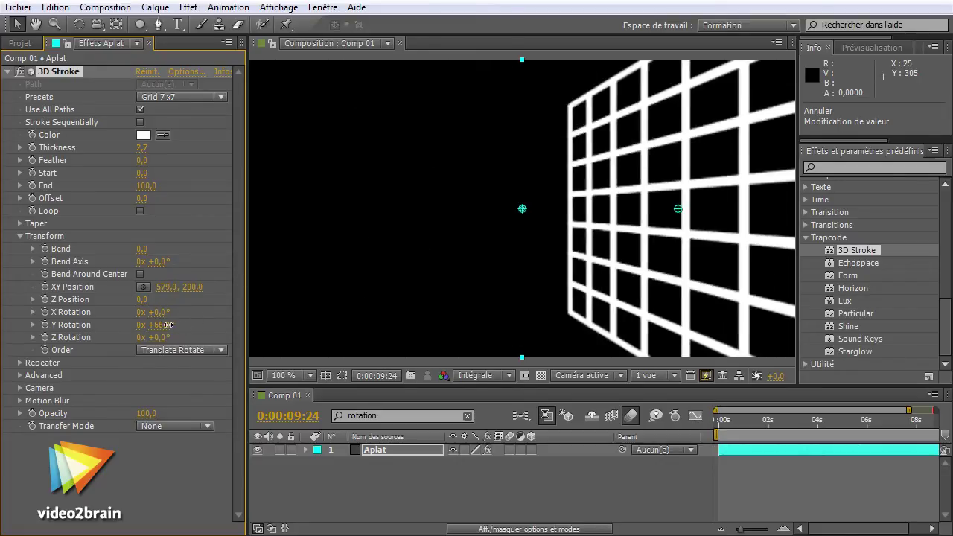
drag(116, 291, 223, 288)
drag(172, 321, 149, 326)
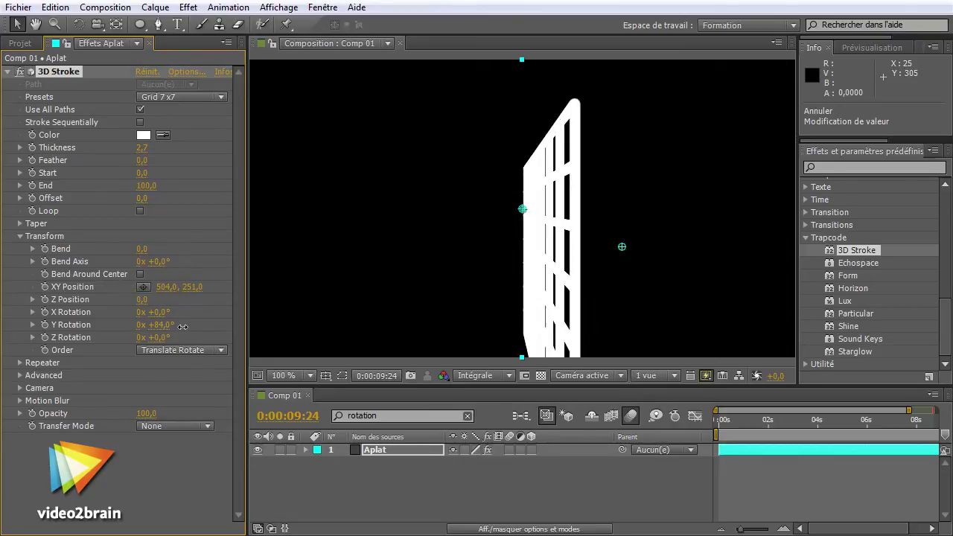
Reset Y Rotation, tilt the grid on X, move it lower right, then reset 3D Stroke.
right_click(75, 324)
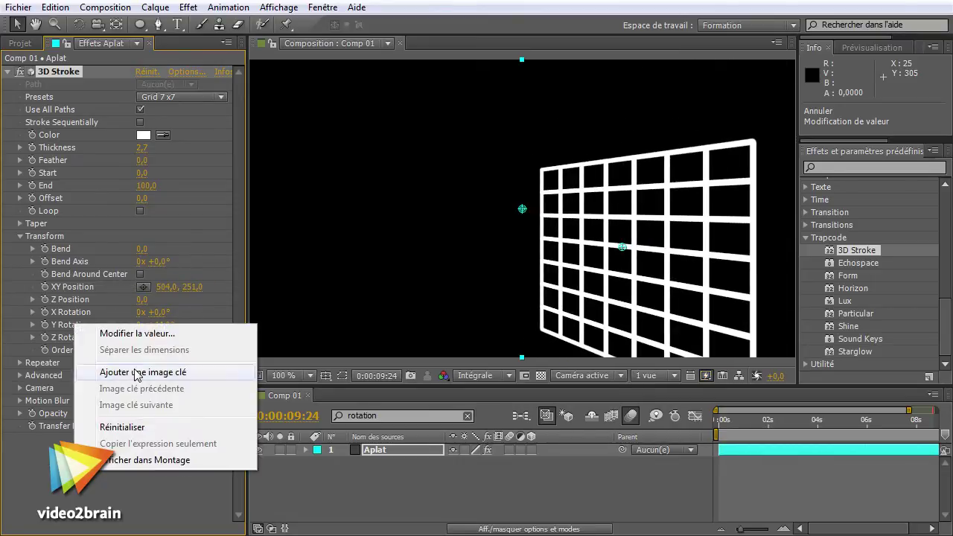
click(164, 372)
drag(152, 312, 195, 319)
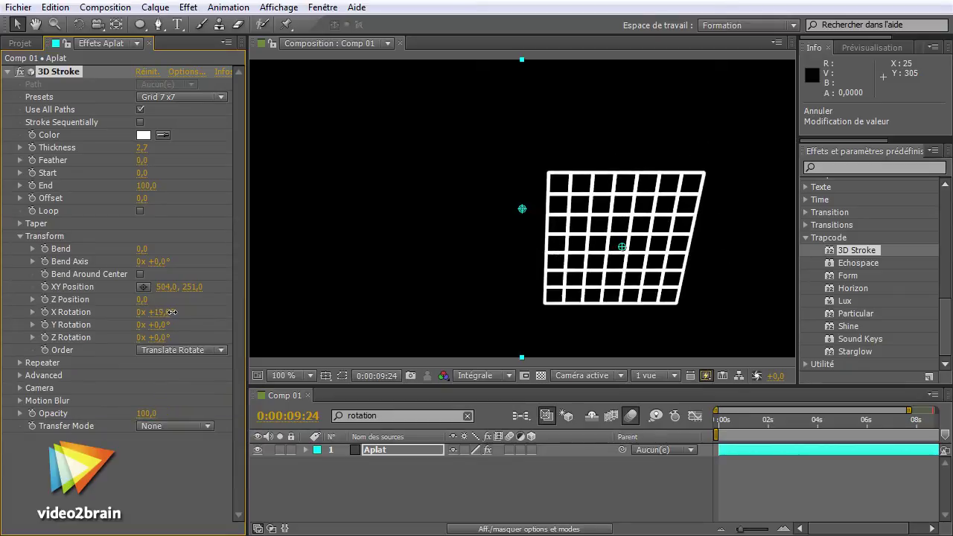
mouse_move(167, 286)
mouse_down()
mouse_move(250, 292)
mouse_move(207, 330)
mouse_up()
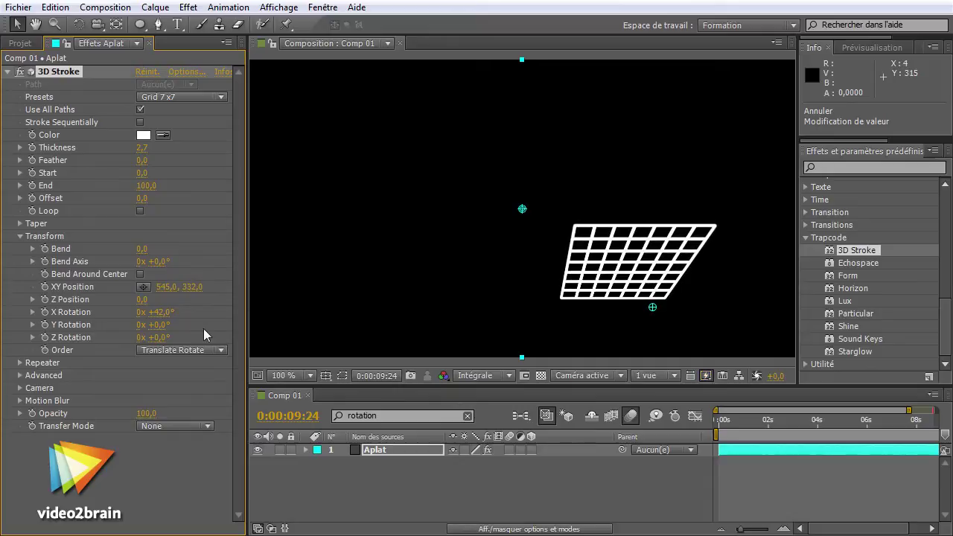
mouse_move(156, 313)
mouse_down()
mouse_move(226, 301)
mouse_move(81, 394)
mouse_up()
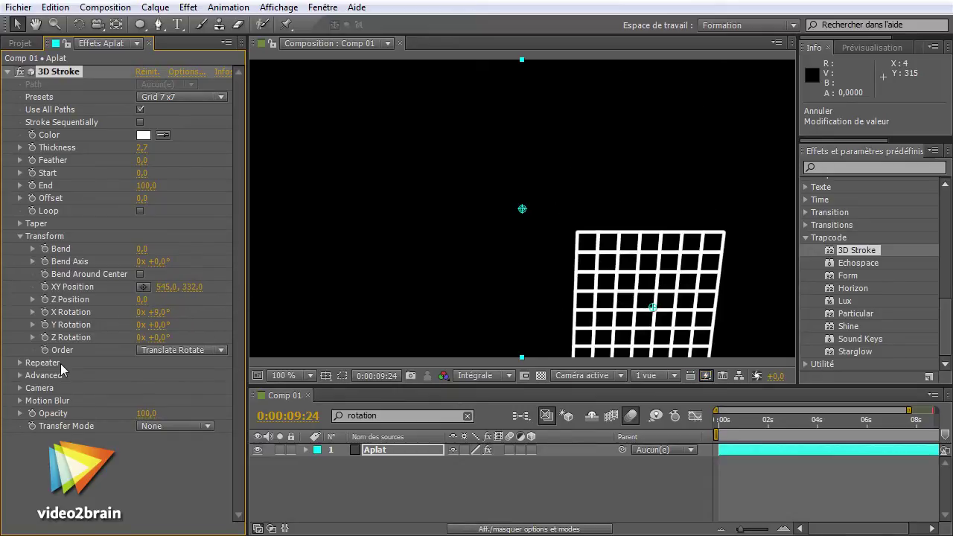
click(147, 70)
Reapply the Grid 7 x7 preset with Thickness 1,7 and expand the Repeater group instead of Transform.
click(158, 98)
click(215, 251)
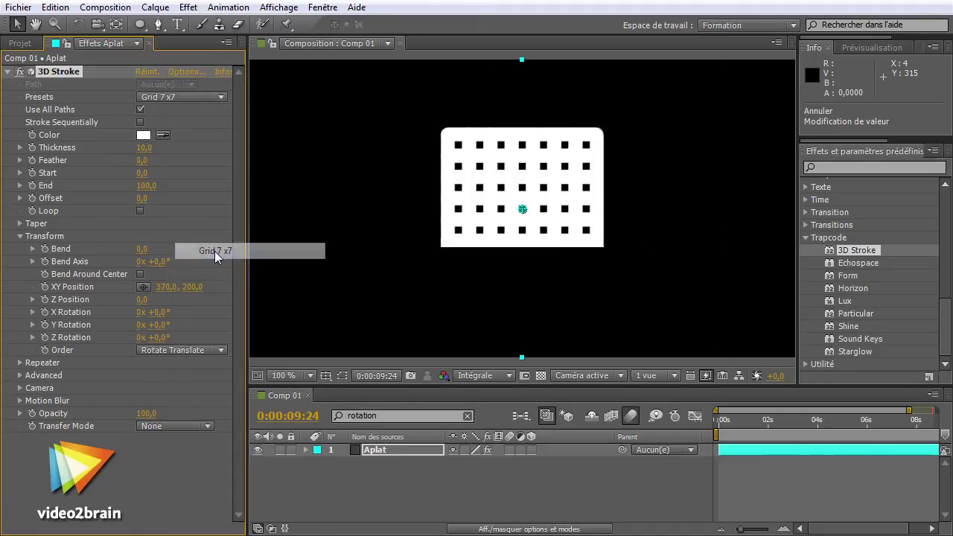
drag(142, 156, 97, 166)
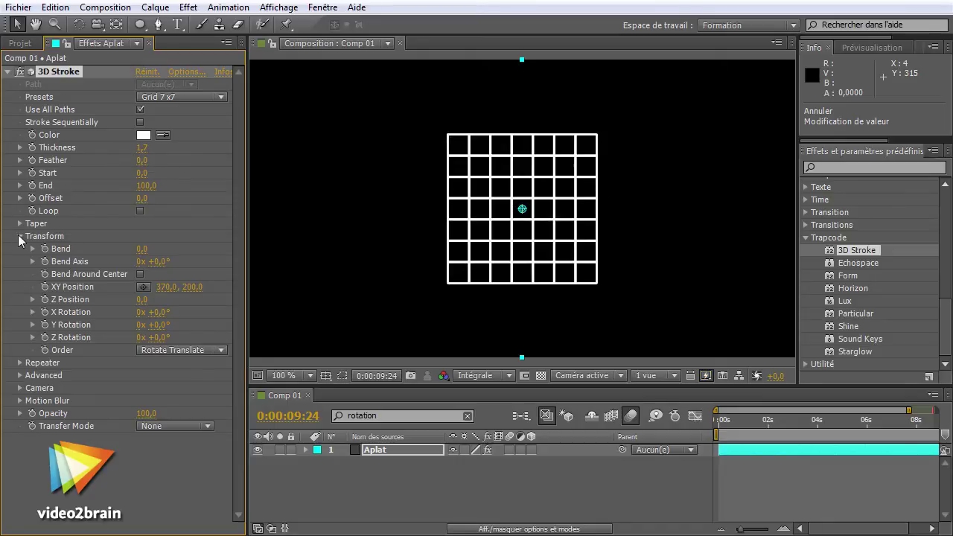
click(20, 236)
click(19, 248)
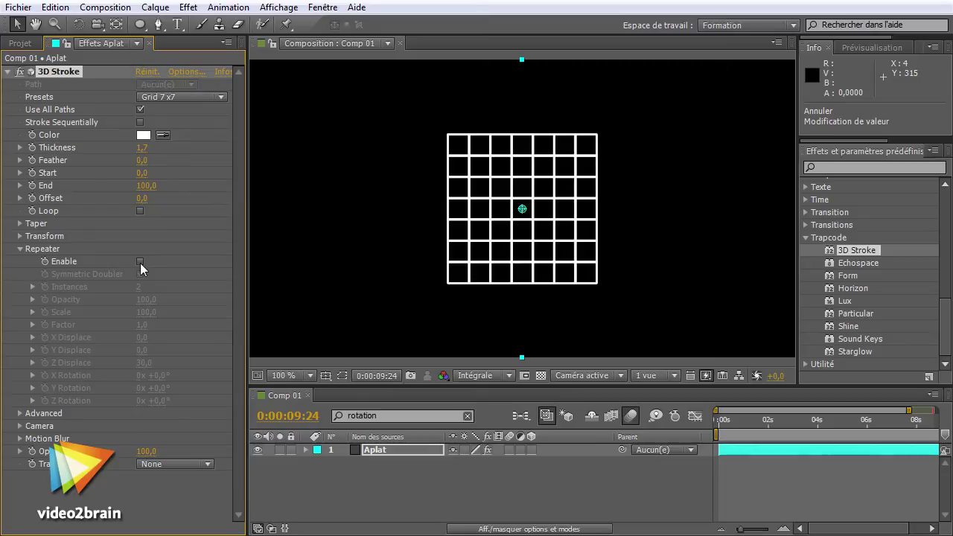
Enable the Repeater and turn off Symmetric Doubler.
click(20, 223)
click(20, 224)
click(139, 261)
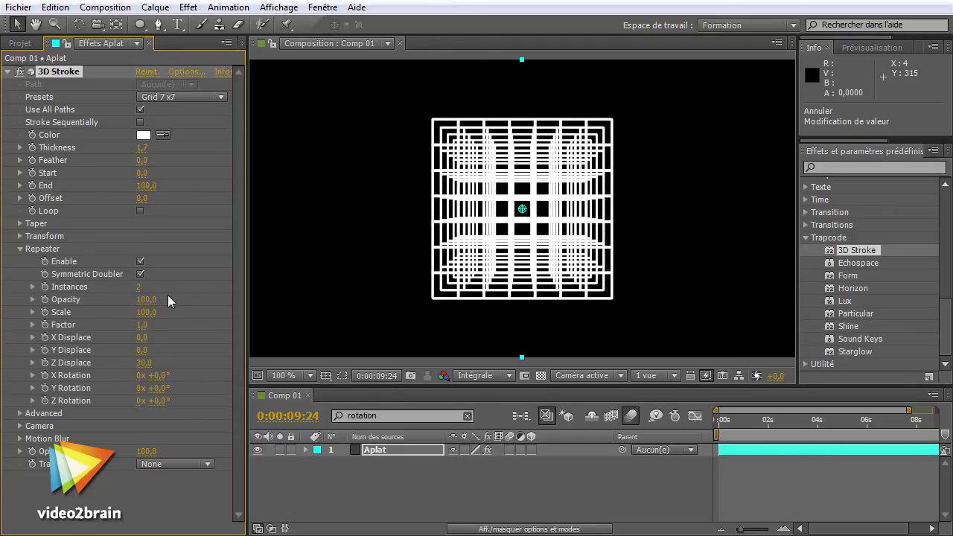
click(140, 274)
Set Repeater Instances to 1 and Z Displace to 0.
click(138, 286)
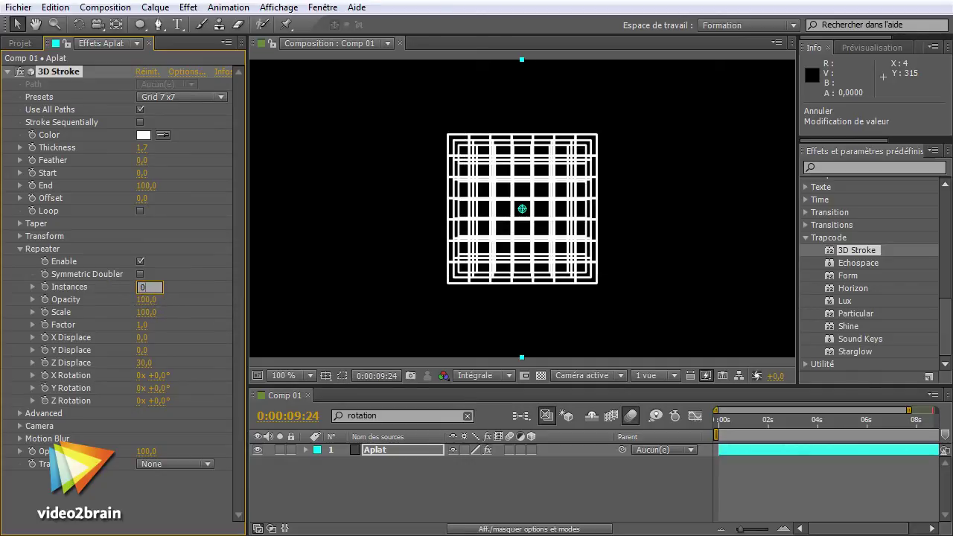
key(Return)
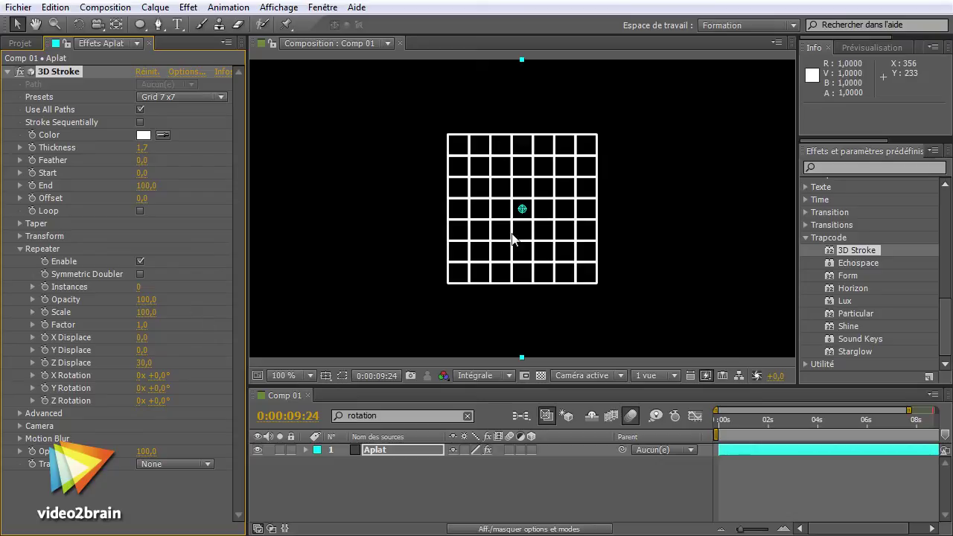
click(139, 287)
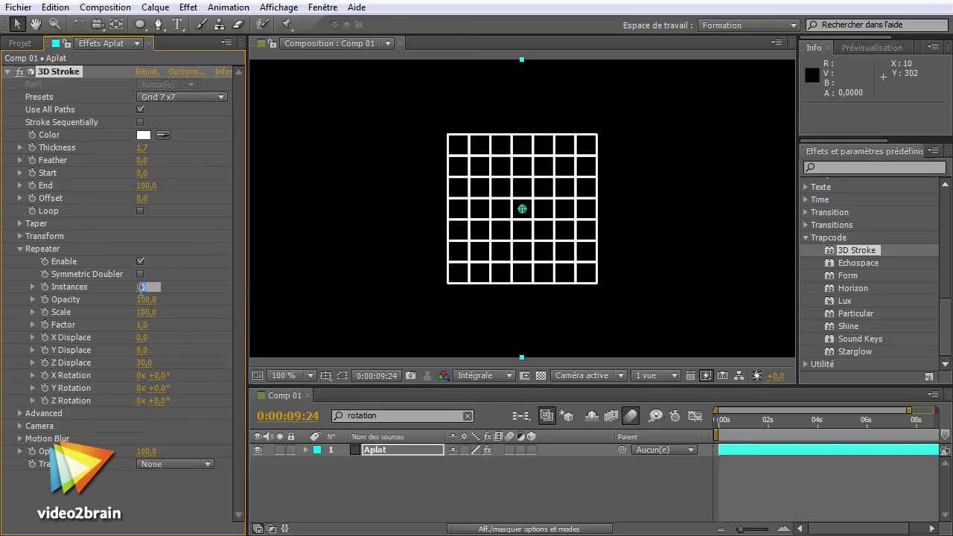
text(1)
key(Return)
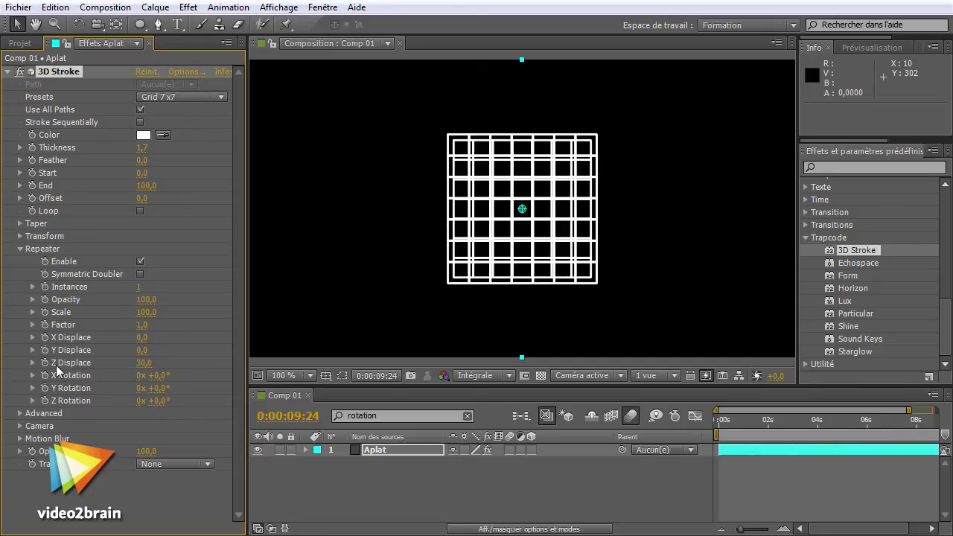
click(143, 362)
text(0)
key(Return)
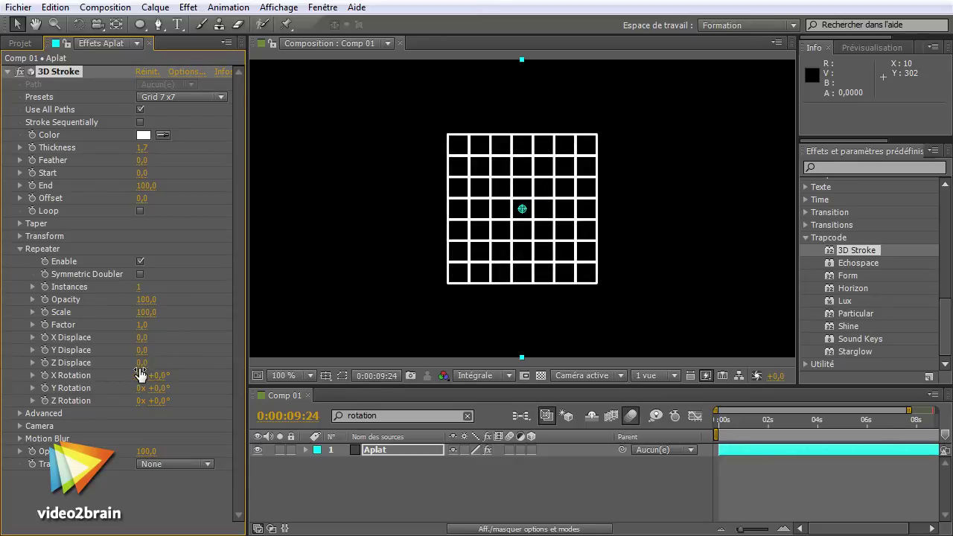
Offset the repeated grid horizontally and turn Symmetric Doubler back on.
drag(142, 338, 167, 342)
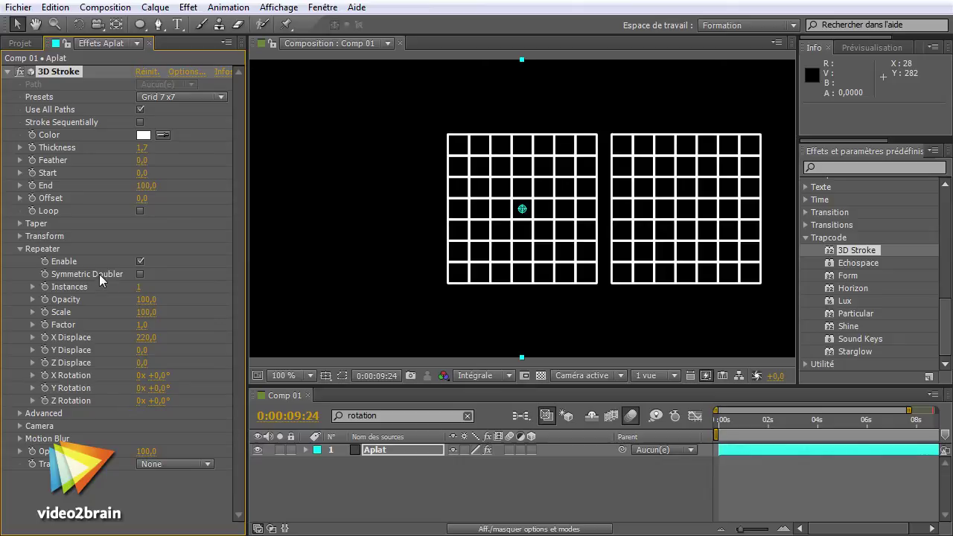
click(139, 274)
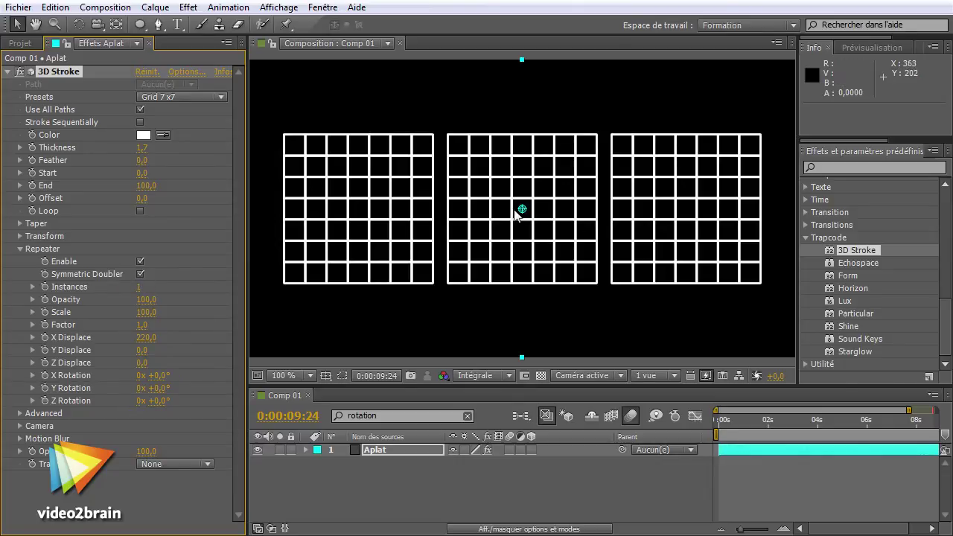
drag(145, 344, 149, 344)
Return the Repeater's X, Y and Z Displace values to 0.
click(150, 343)
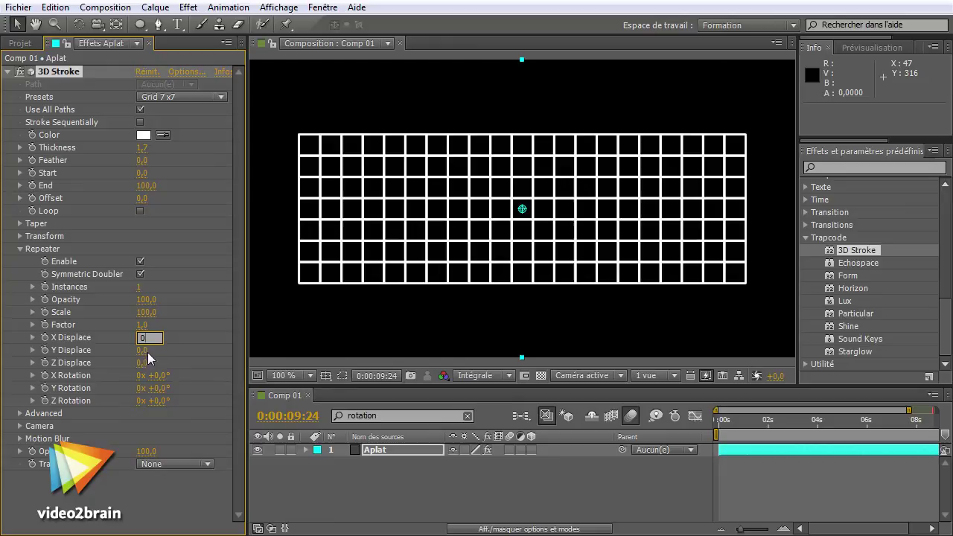
text(0)
key(Return)
drag(146, 350, 178, 375)
click(147, 350)
text(0)
key(Return)
key(ctrl+z)
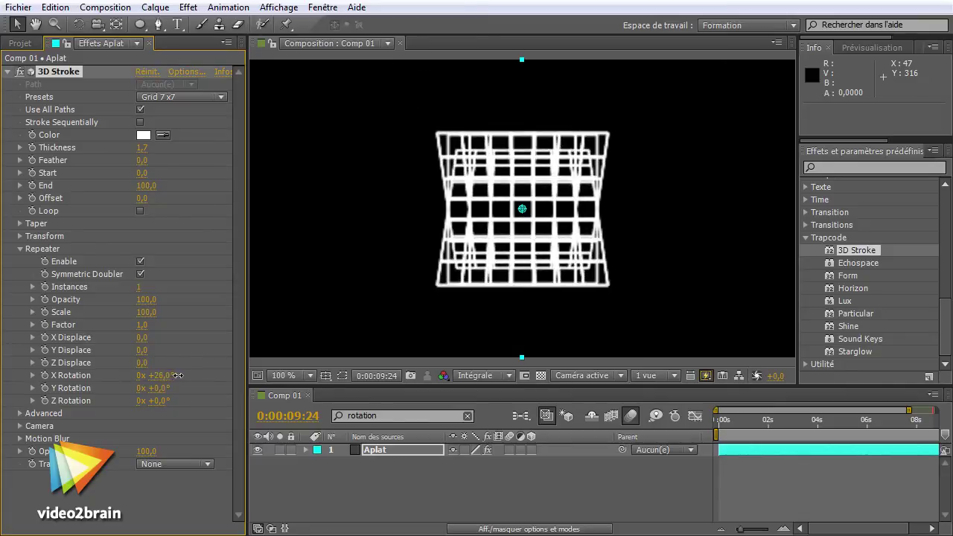
Type 0 into Repeater X, Y and Z Rotation after briefly trying Y and Z scrubs.
click(160, 375)
text(0)
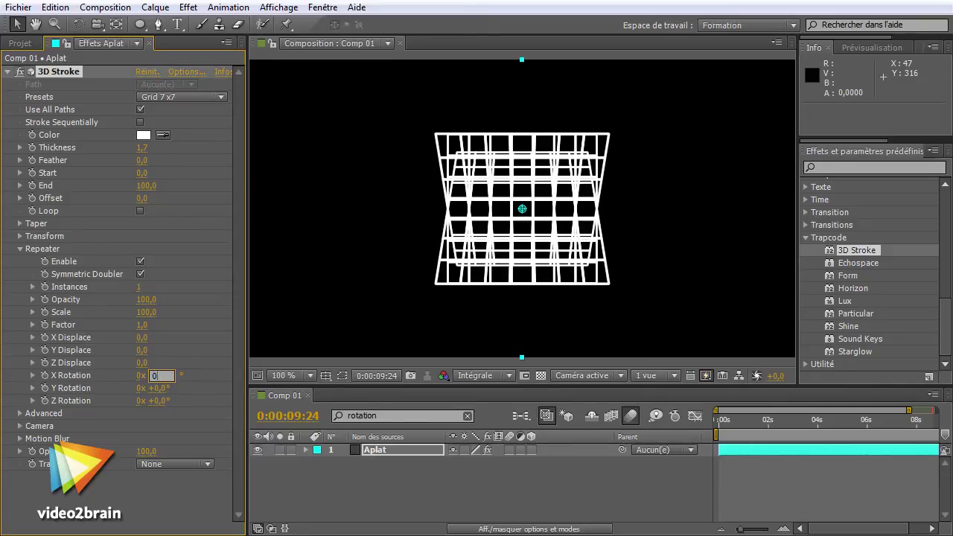
key(Return)
drag(163, 388, 178, 390)
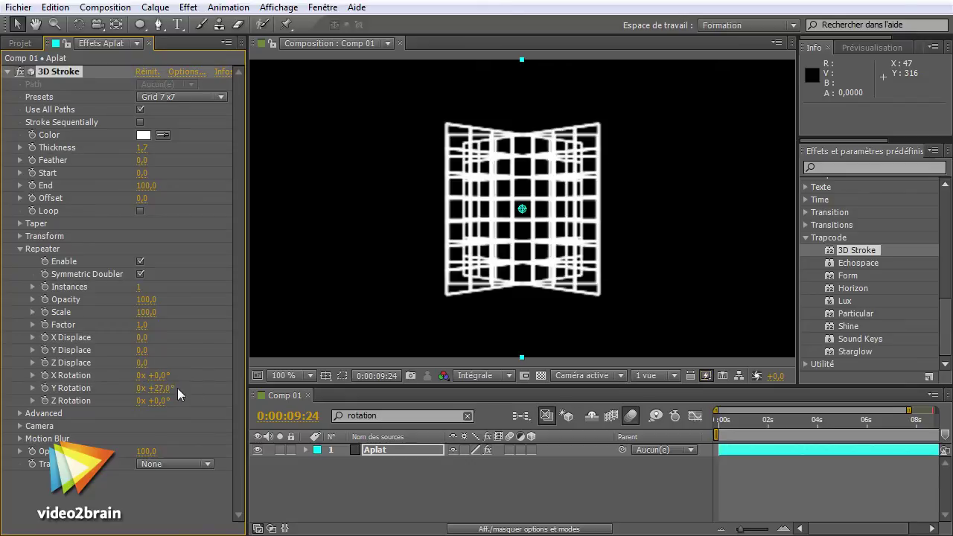
click(158, 388)
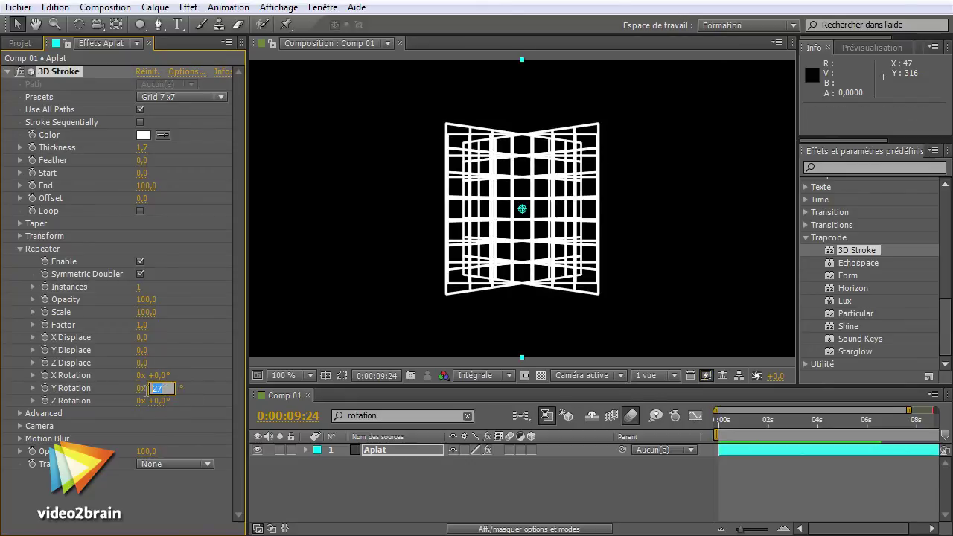
text(0)
key(Return)
drag(158, 400, 167, 403)
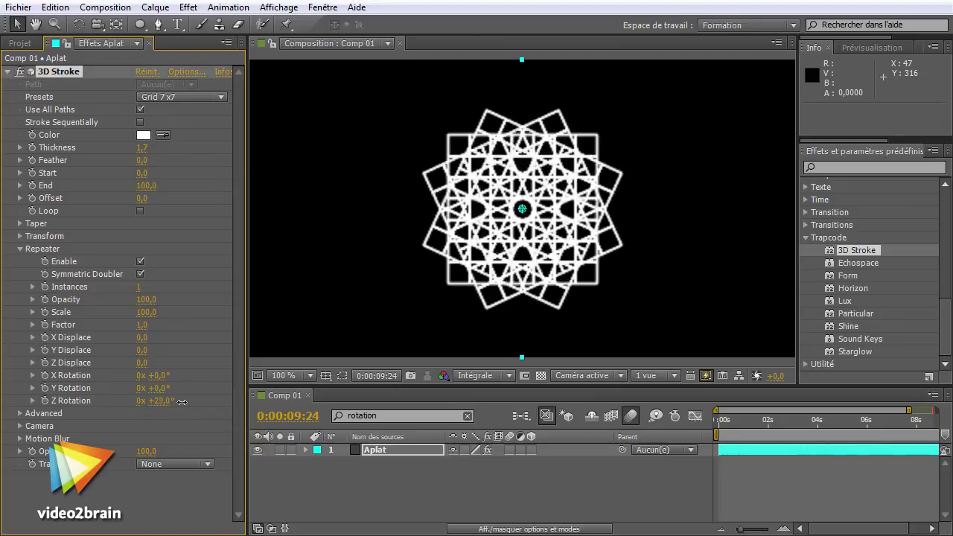
click(169, 402)
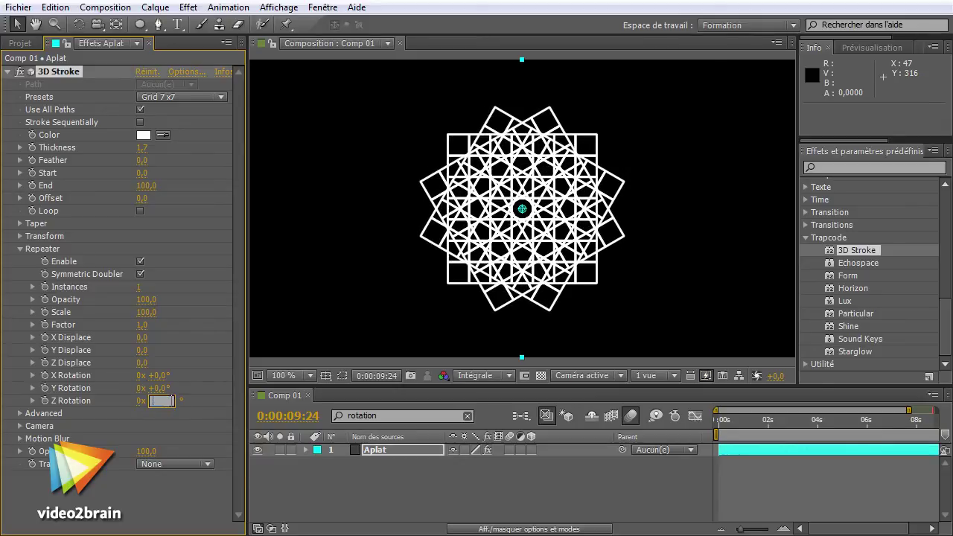
text(0)
key(Return)
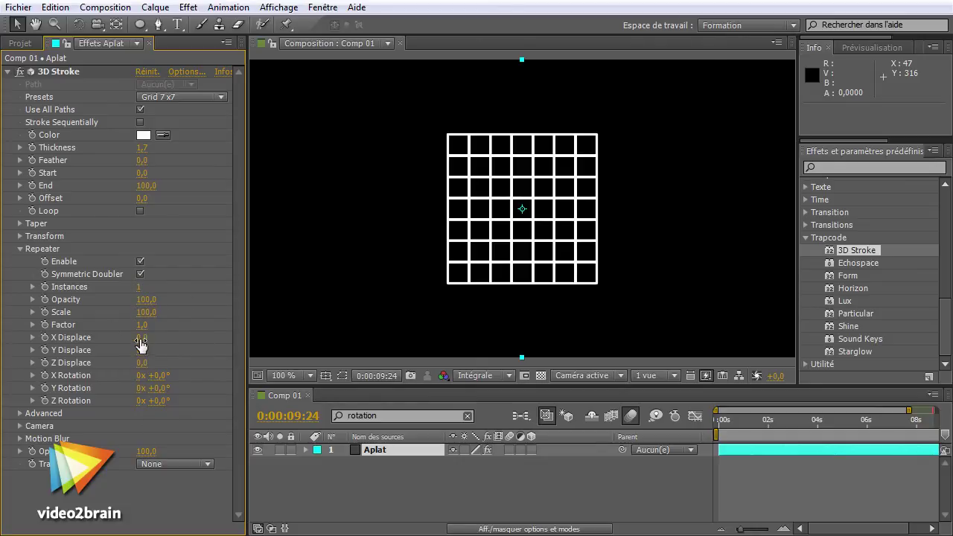
Set Repeater X Displace to 230 and Factor to 1,1, then choose the None preset.
drag(142, 338, 158, 339)
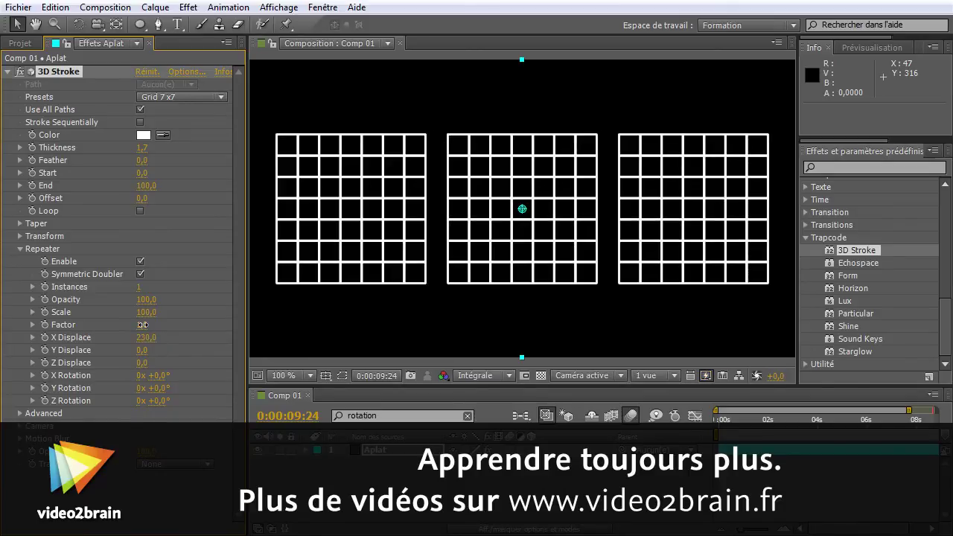
drag(156, 325, 191, 314)
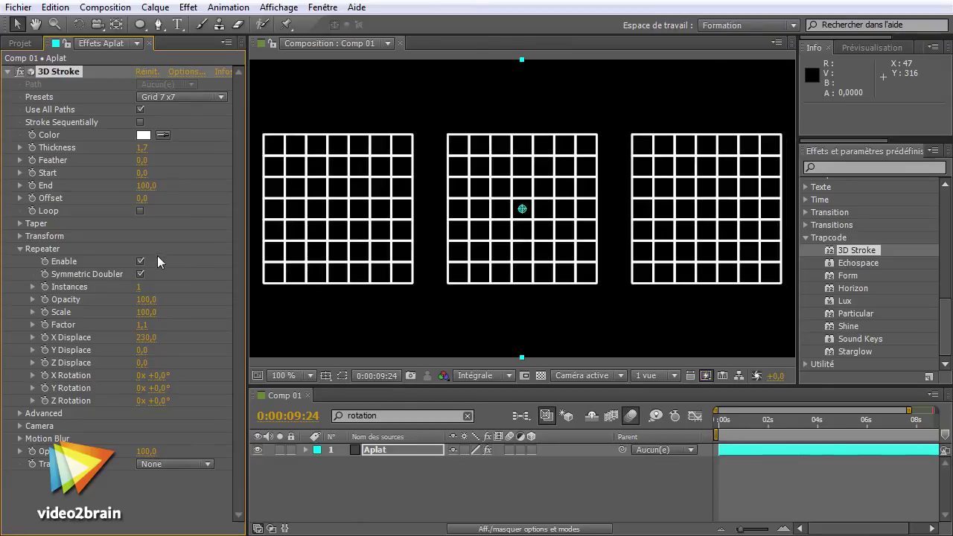
click(161, 98)
click(211, 31)
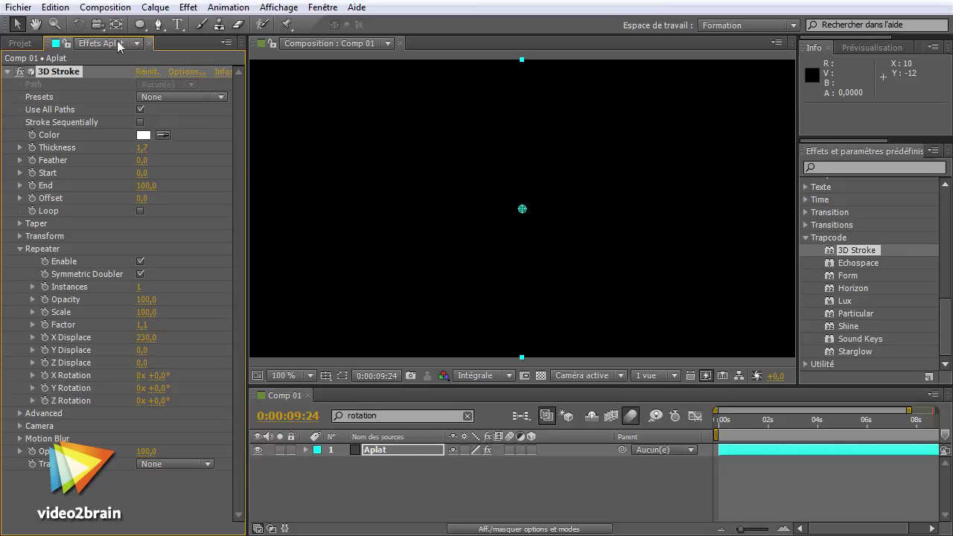
Draw a small rectangle mask on Aplat and uncheck Symmetric Doubler.
drag(139, 24, 194, 28)
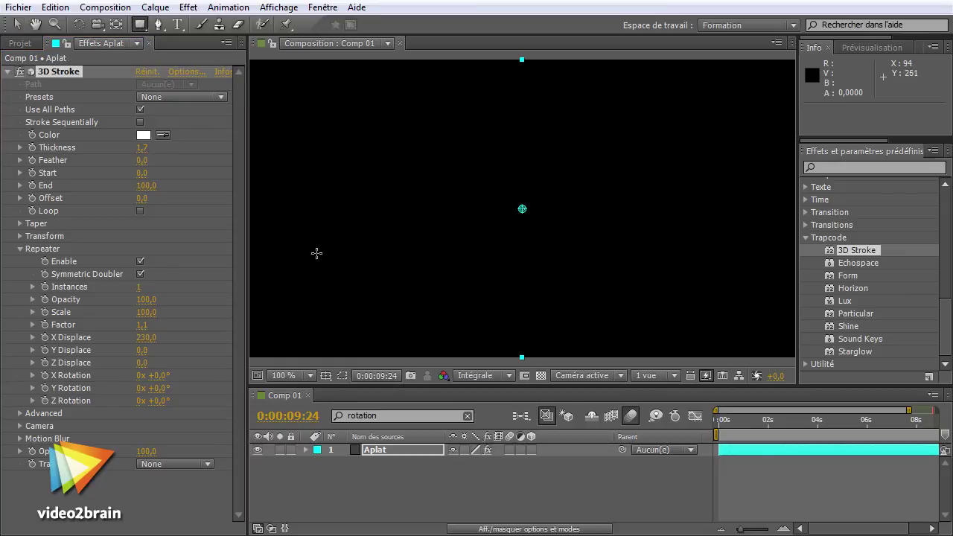
drag(310, 195, 344, 231)
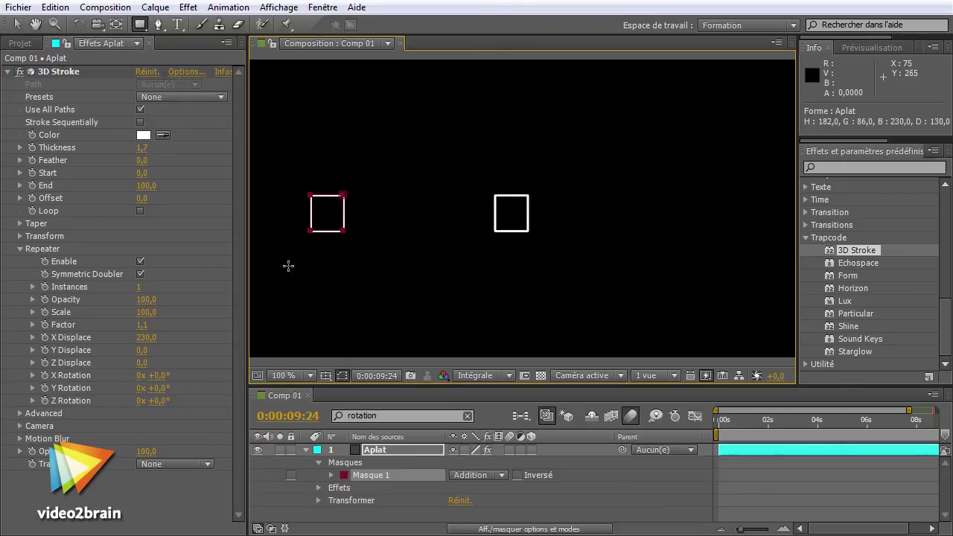
click(139, 274)
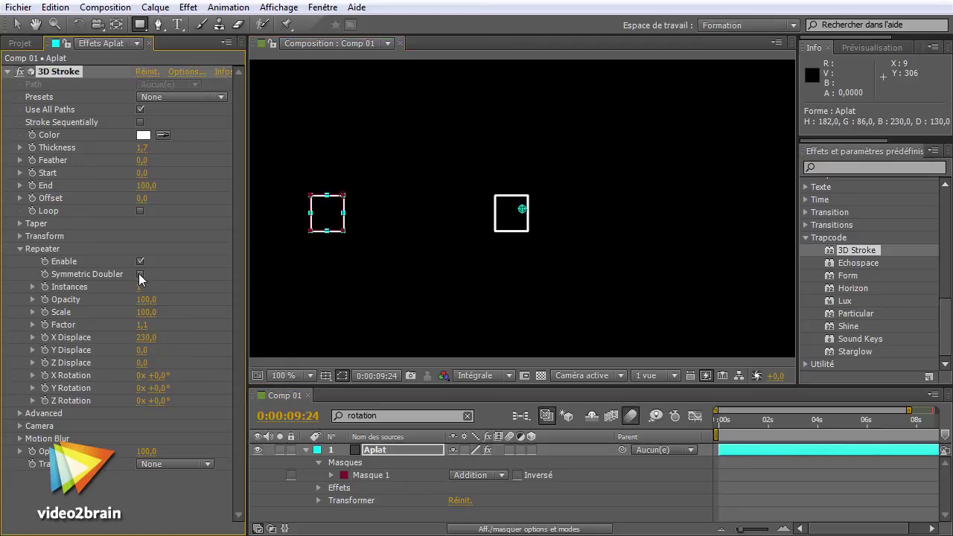
Set the Repeater to X Displace 50, Instances 8, Factor 1,1 and Scale 89.
drag(143, 337, 139, 338)
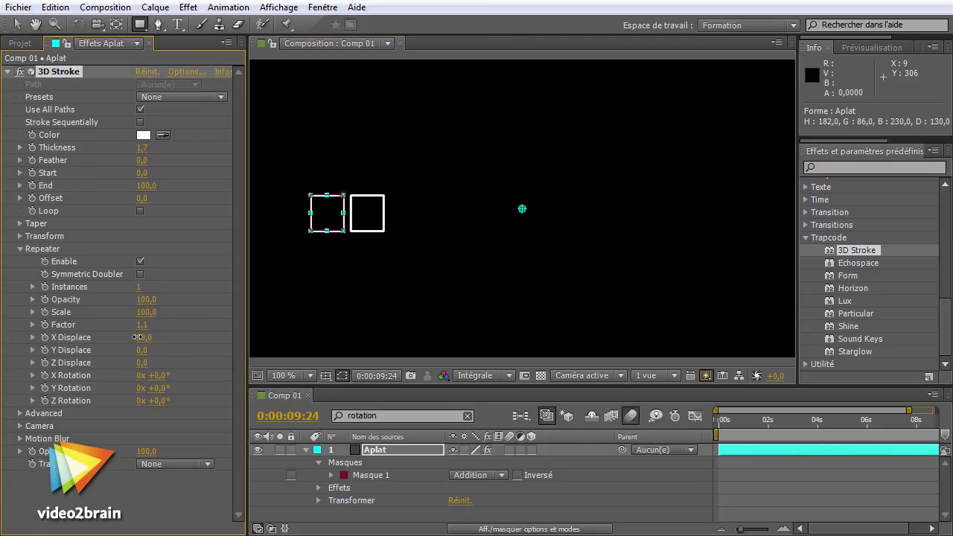
mouse_move(139, 287)
mouse_down()
mouse_move(154, 289)
mouse_move(215, 354)
mouse_up()
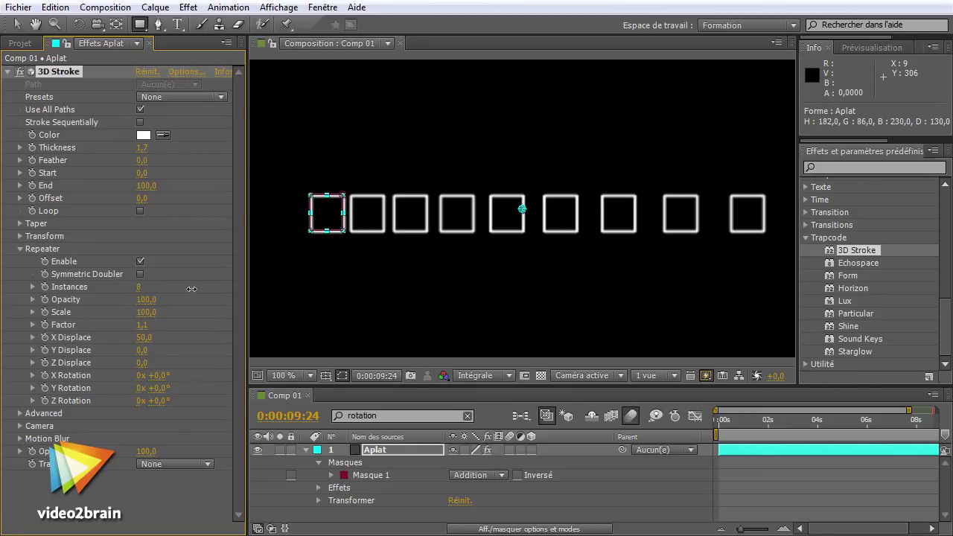
drag(140, 326, 223, 330)
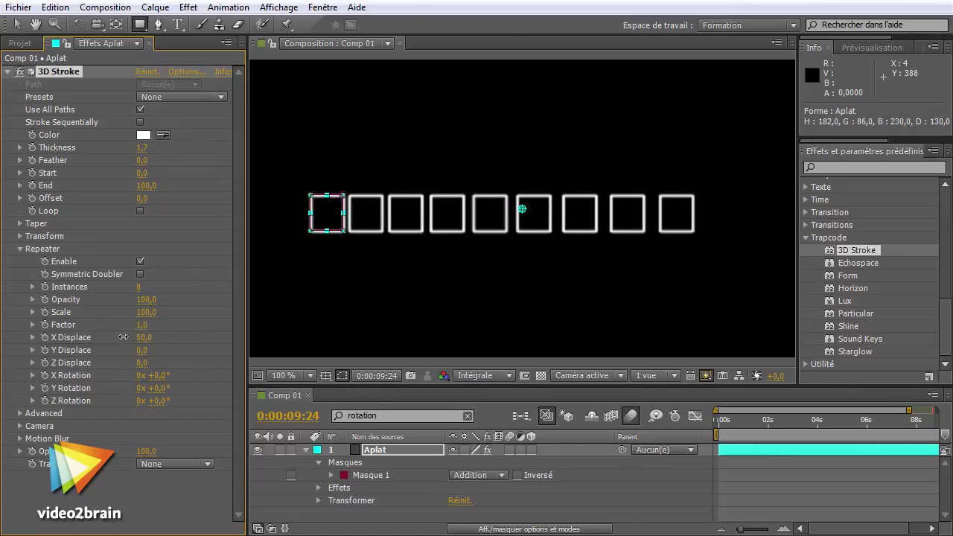
drag(223, 330, 186, 330)
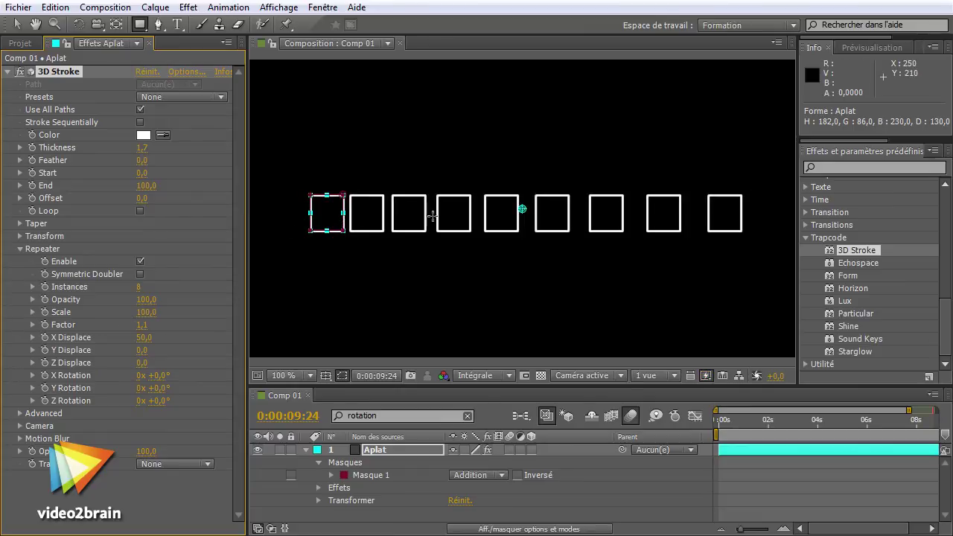
mouse_move(151, 328)
mouse_down()
mouse_move(152, 313)
mouse_move(117, 300)
mouse_up()
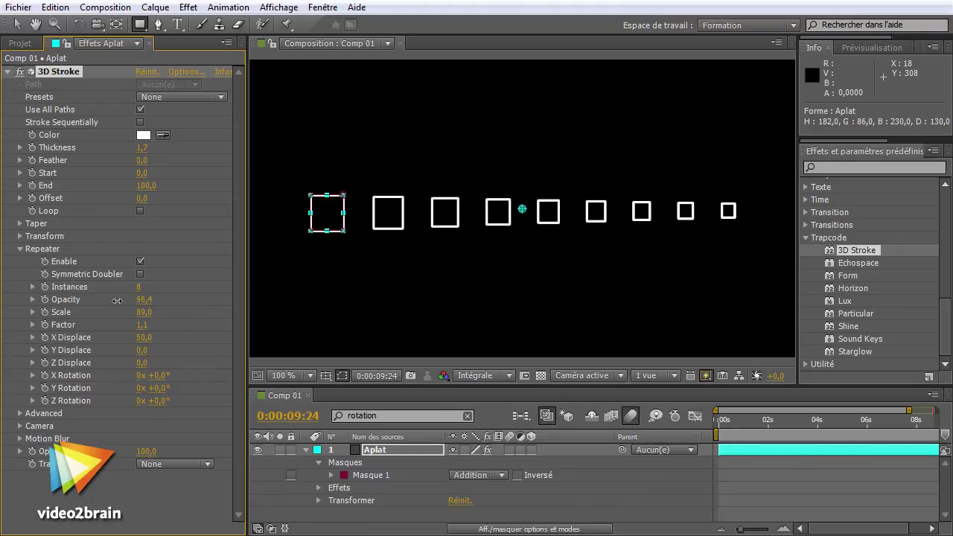
Lower Repeater Opacity to 63,9, then toggle Repeater Enable off and on to compare.
drag(88, 300, 33, 299)
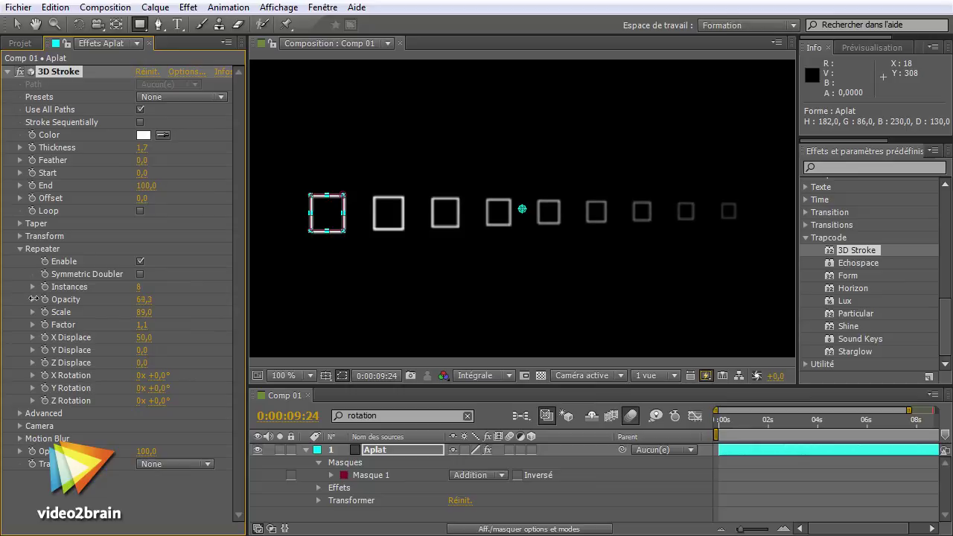
mouse_move(145, 332)
mouse_down()
mouse_move(43, 337)
mouse_move(127, 354)
mouse_up()
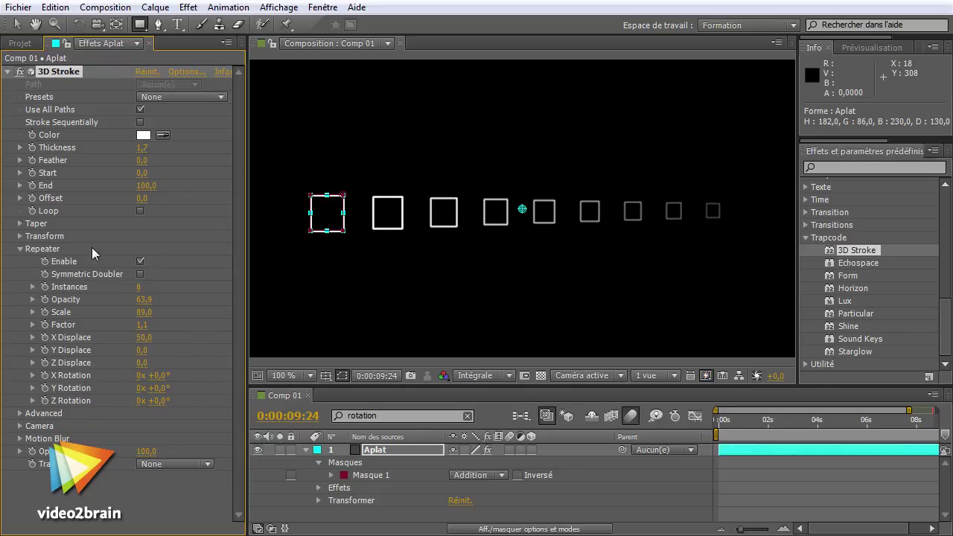
click(140, 261)
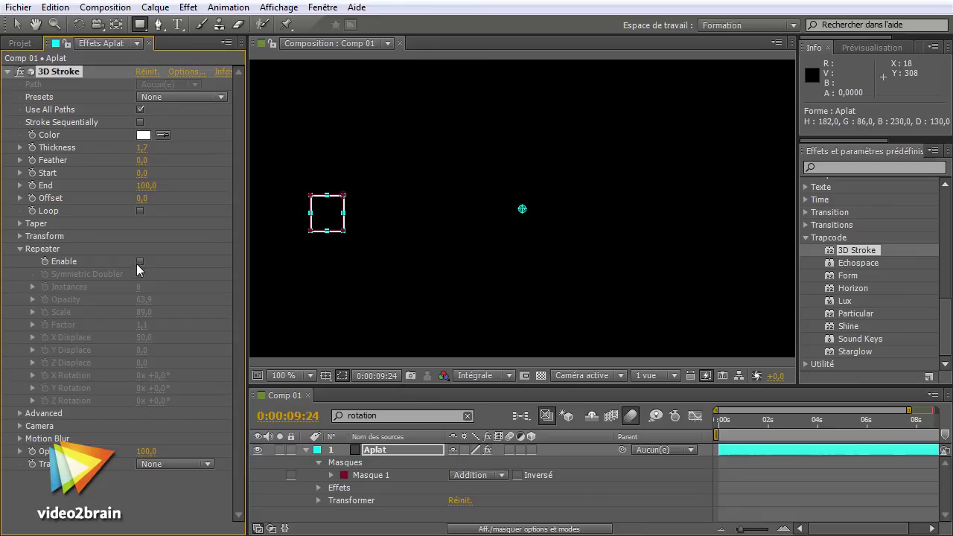
click(140, 262)
click(145, 262)
click(139, 260)
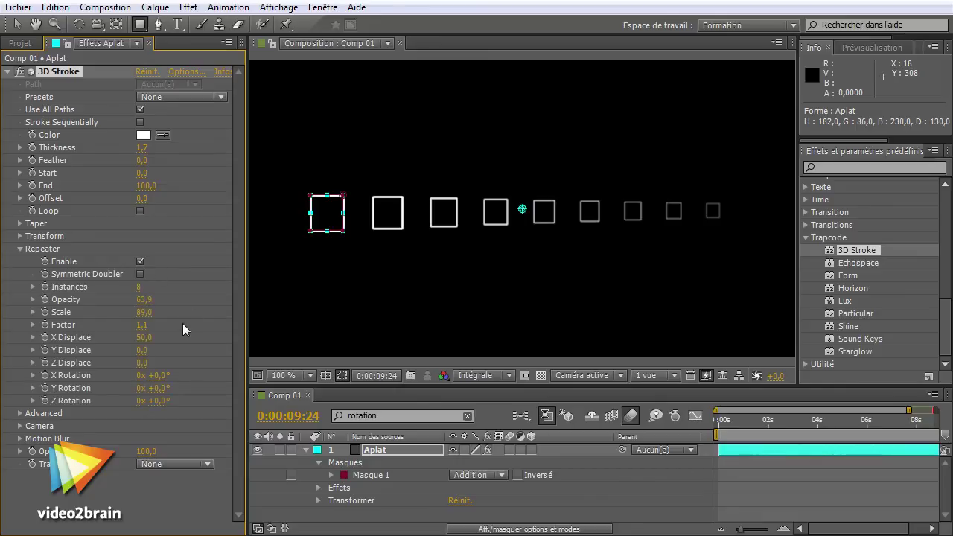